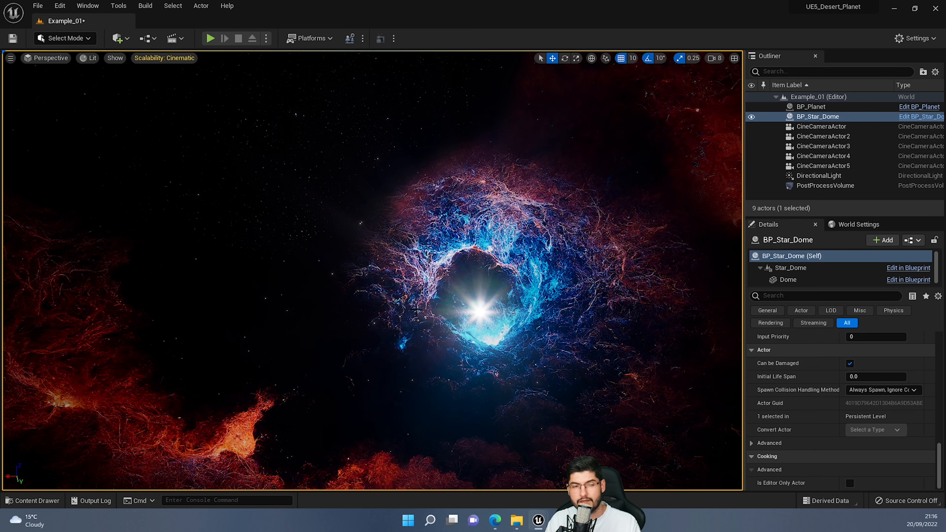
Select the planet in the viewport and bring up its atmosphere properties
right_drag(372, 270, 280, 437)
click(409, 277)
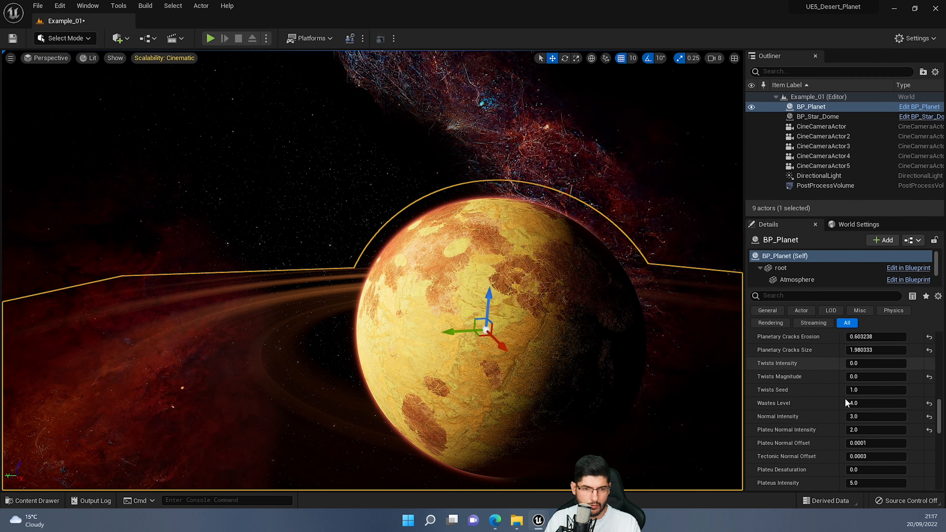
scroll(845, 398, up, 10)
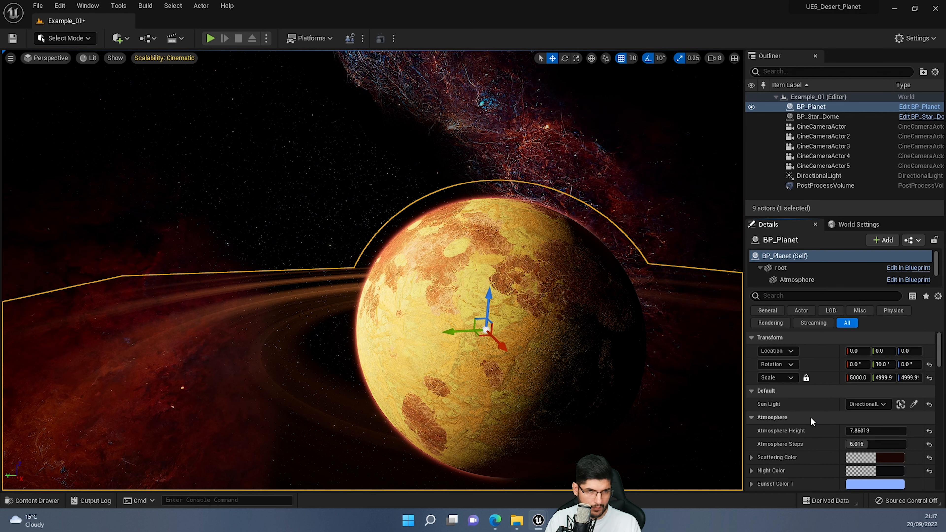
scroll(817, 447, down, 2)
scroll(872, 387, down, 3)
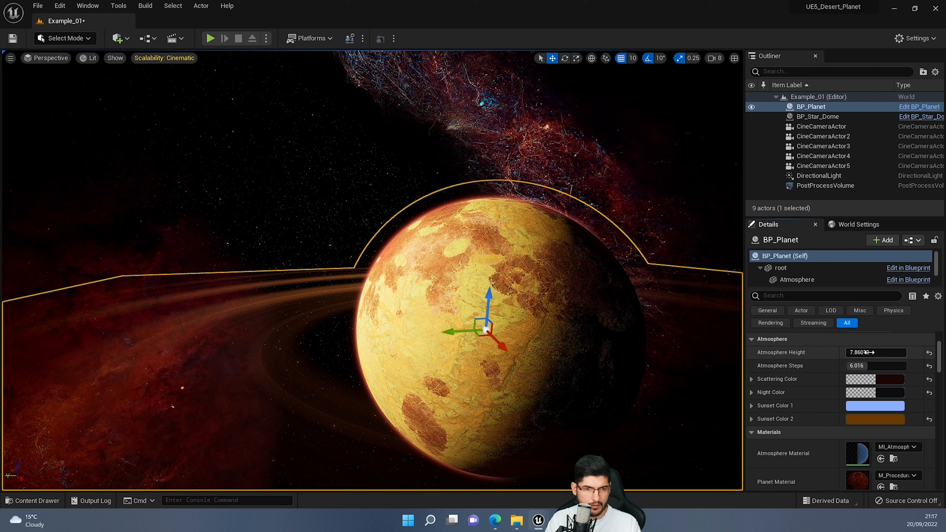
Try atmosphere heights of 50, 5, 1 and 10 on the planet
mouse_move(872, 353)
mouse_down()
mouse_move(901, 353)
mouse_move(877, 357)
mouse_up()
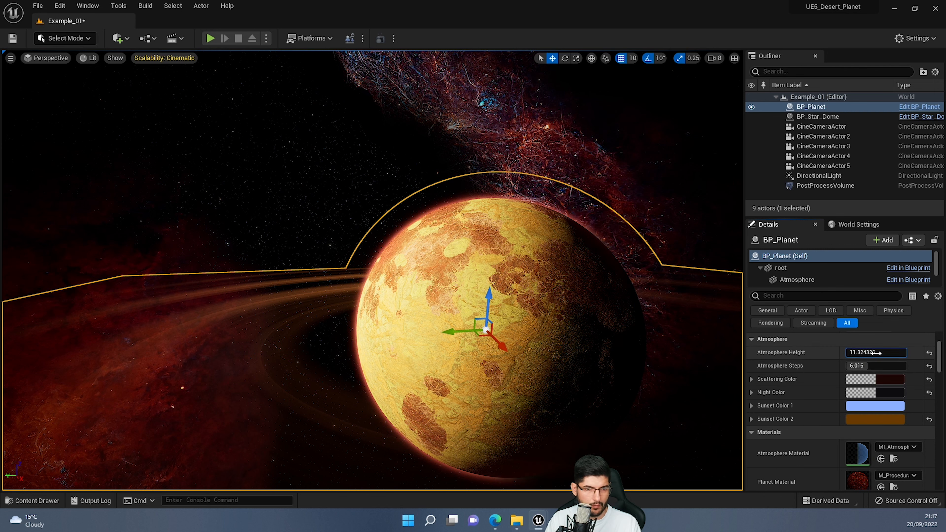
click(877, 354)
text(50)
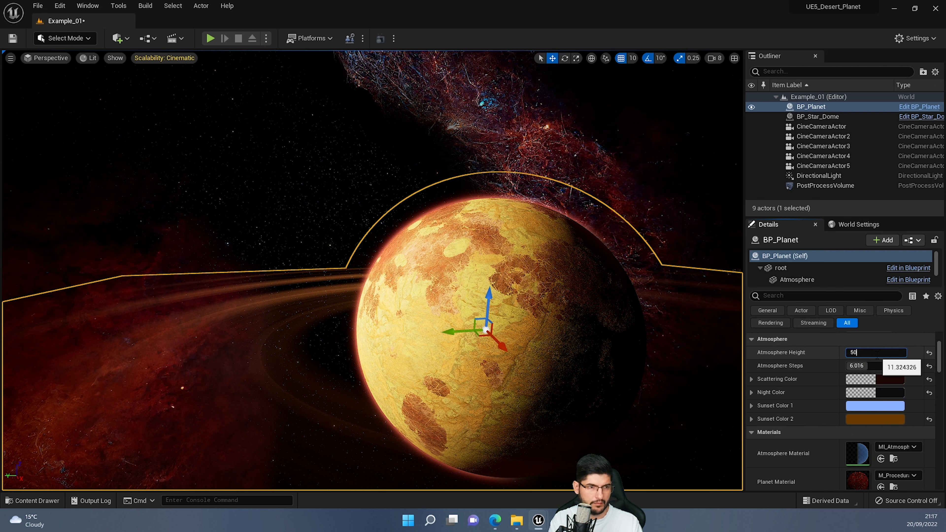
key(Return)
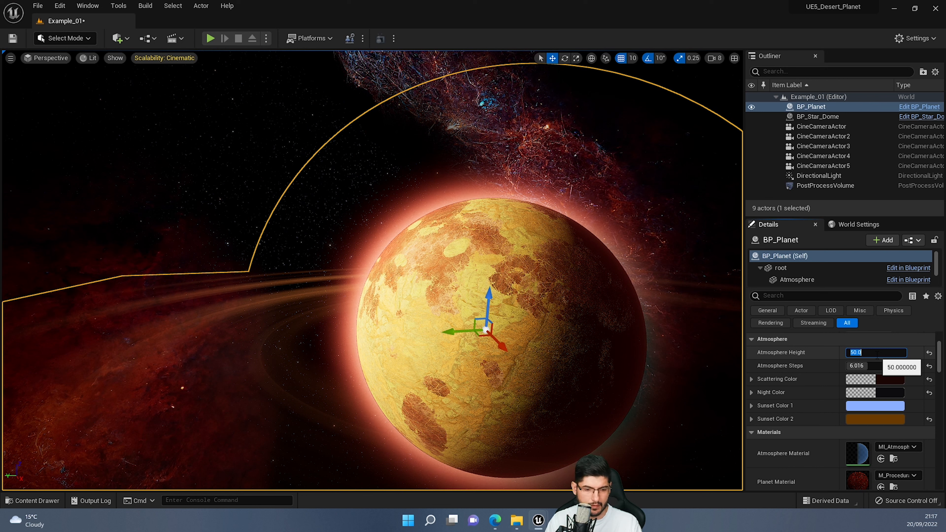
text(1)
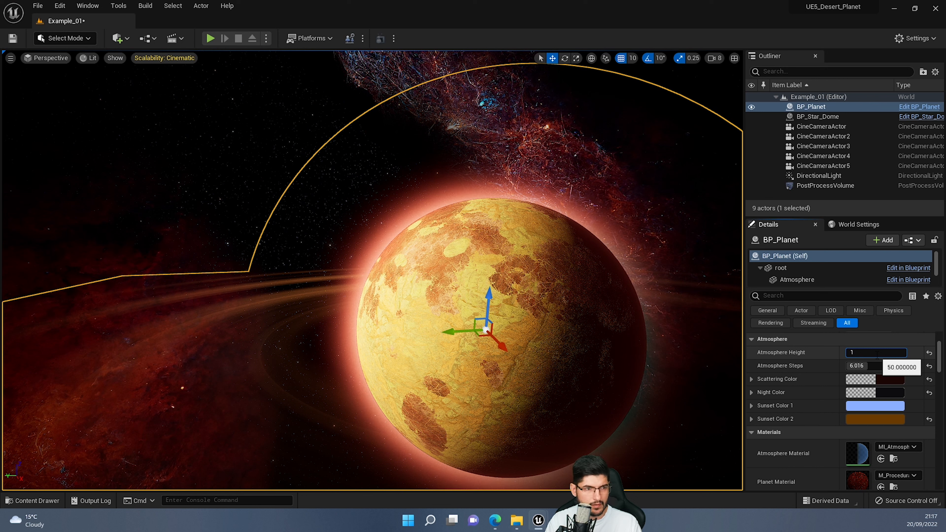
key(BackSpace)
text(5)
key(Return)
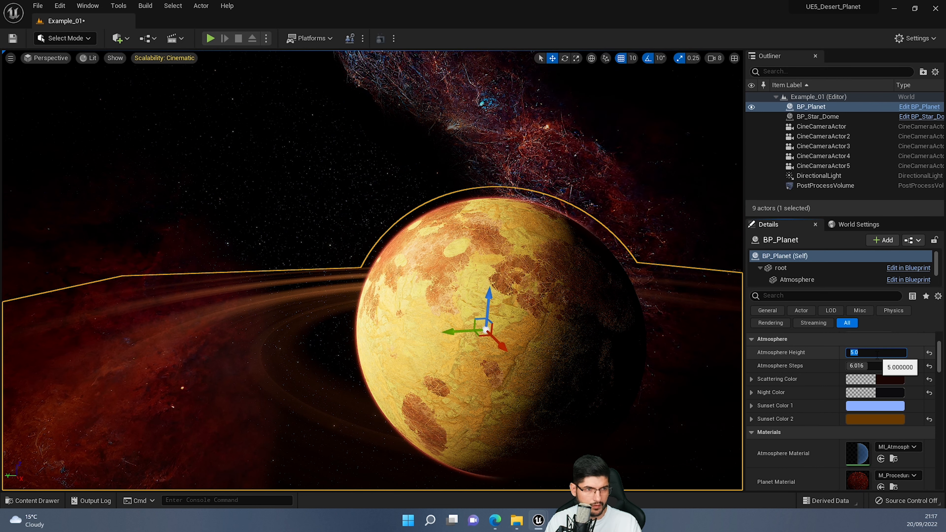
text(4)
key(Return)
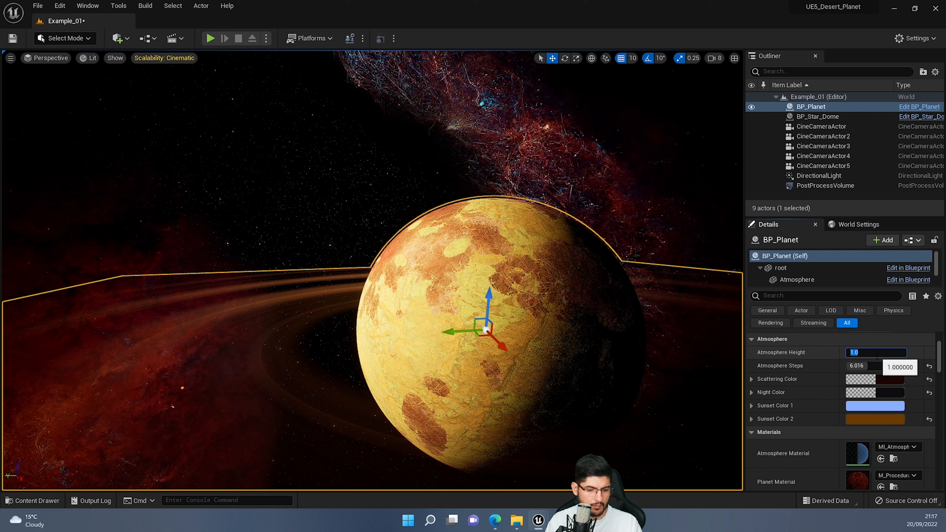
text(10)
key(Return)
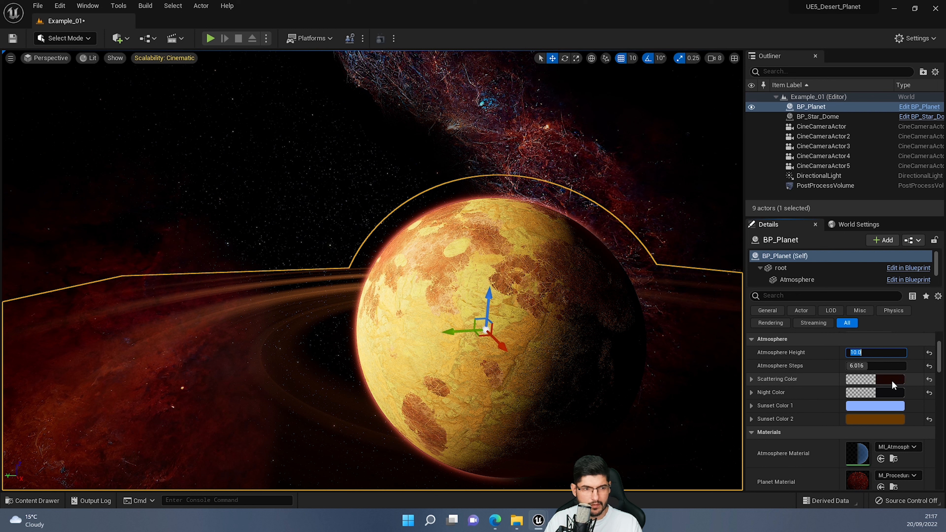
Set the planet's atmosphere height to about 27.83 and its atmosphere steps to 4.736
mouse_move(872, 367)
mouse_down()
mouse_move(905, 367)
mouse_move(859, 353)
mouse_move(880, 353)
mouse_move(874, 365)
mouse_move(859, 365)
mouse_up()
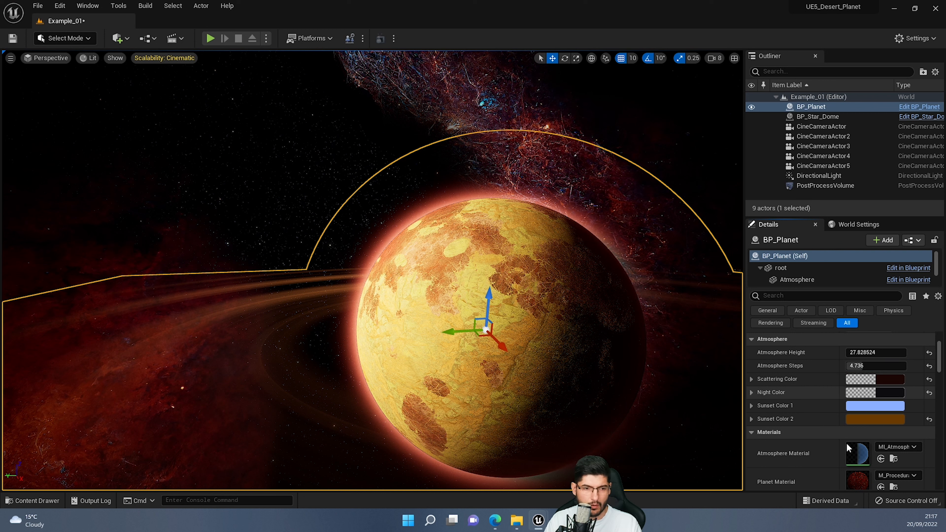
scroll(814, 411, down, 2)
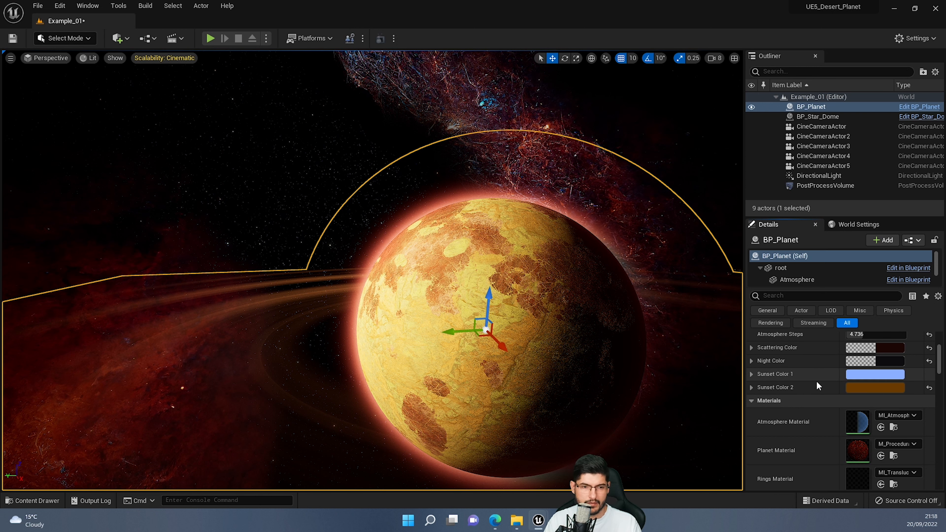
scroll(776, 377, down, 1)
scroll(839, 376, up, 2)
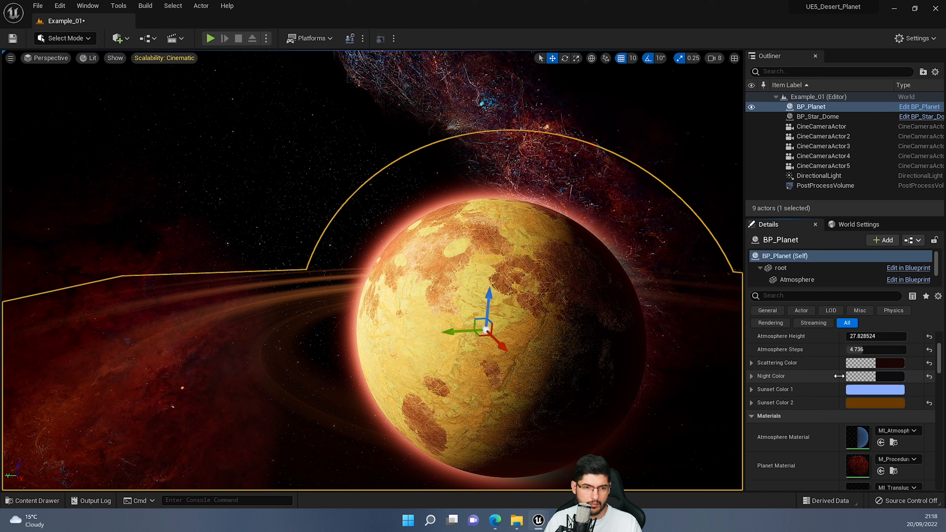
Set the inner edge of the planet's rings to 0.174 and the ring density to 0.29
scroll(839, 376, down, 6)
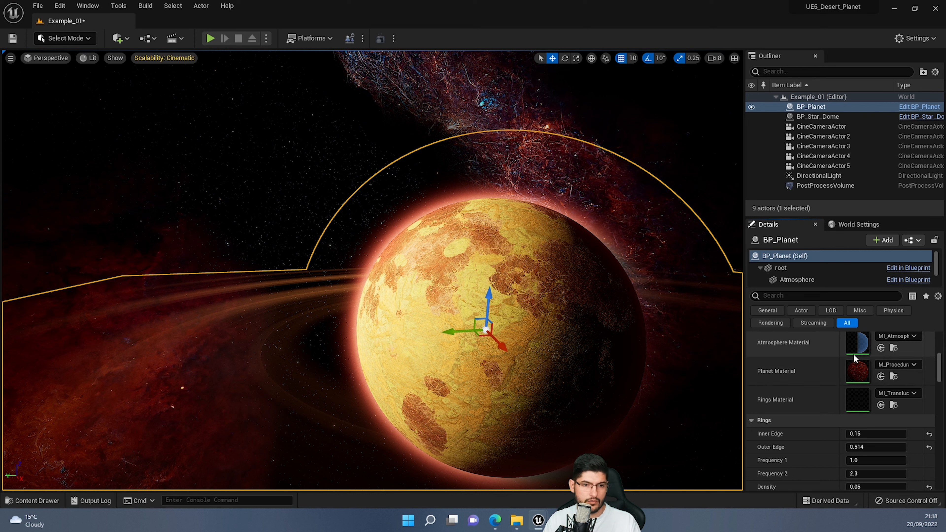
scroll(793, 343, down, 3)
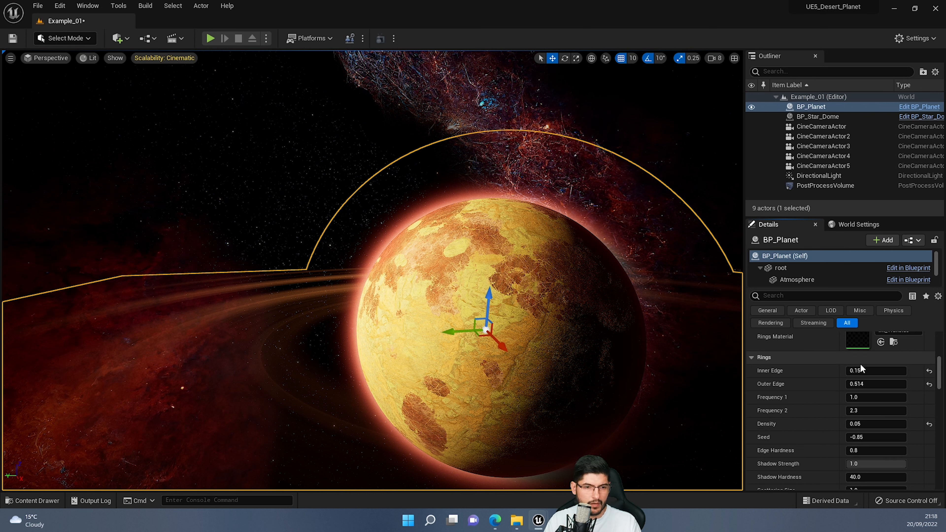
drag(876, 370, 863, 408)
scroll(849, 404, down, 1)
key(ctrl+z)
key(s)
right_drag(581, 321, 626, 375)
drag(875, 408, 887, 408)
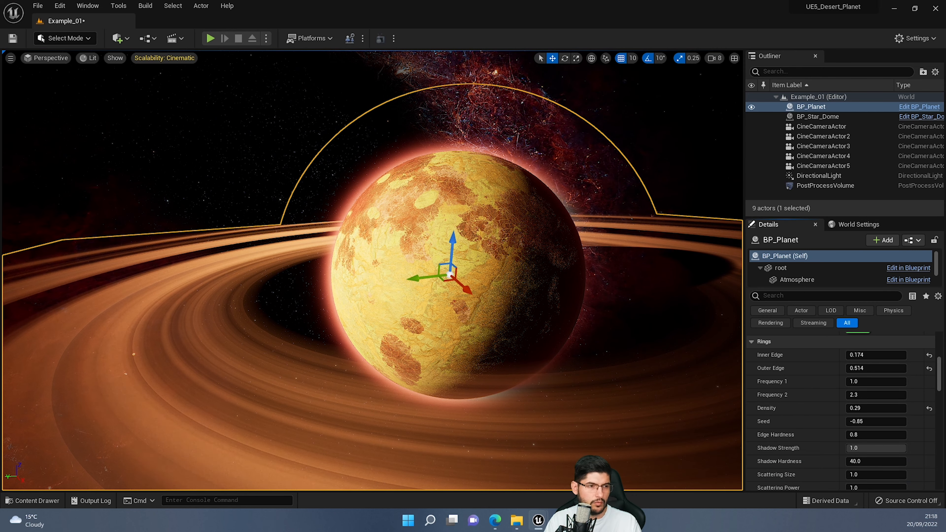
right_drag(516, 345, 567, 333)
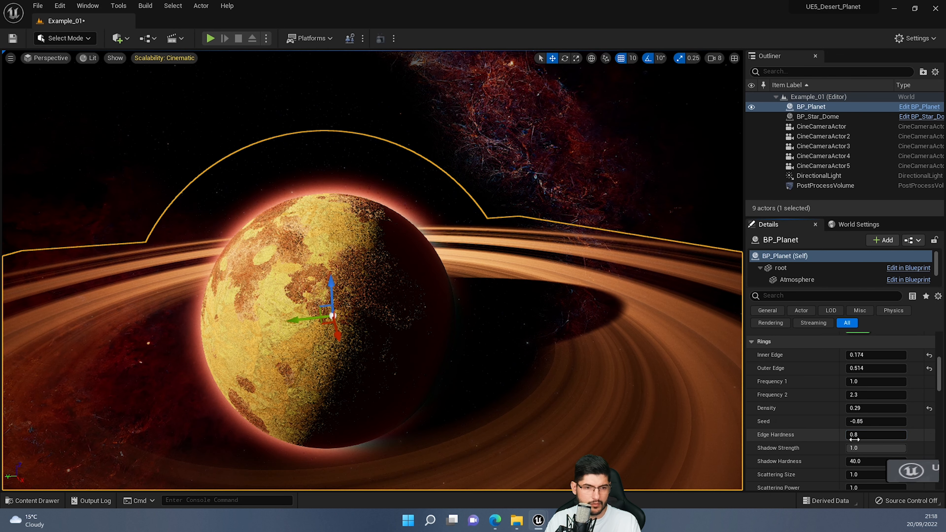
Undo the last ring change and set the rings' shadow hardness to about 12.74
key(ctrl+z)
scroll(859, 438, down, 3)
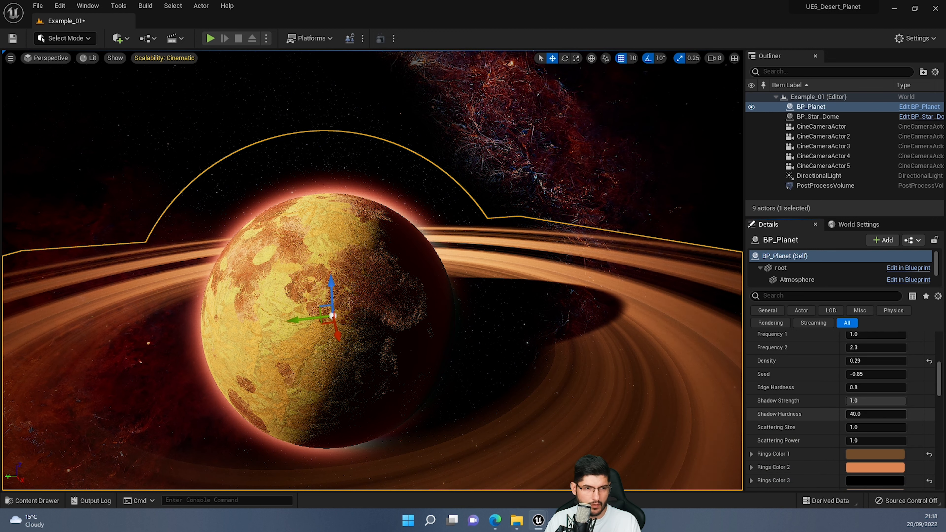
mouse_move(864, 414)
mouse_down()
mouse_move(896, 414)
mouse_move(873, 413)
mouse_up()
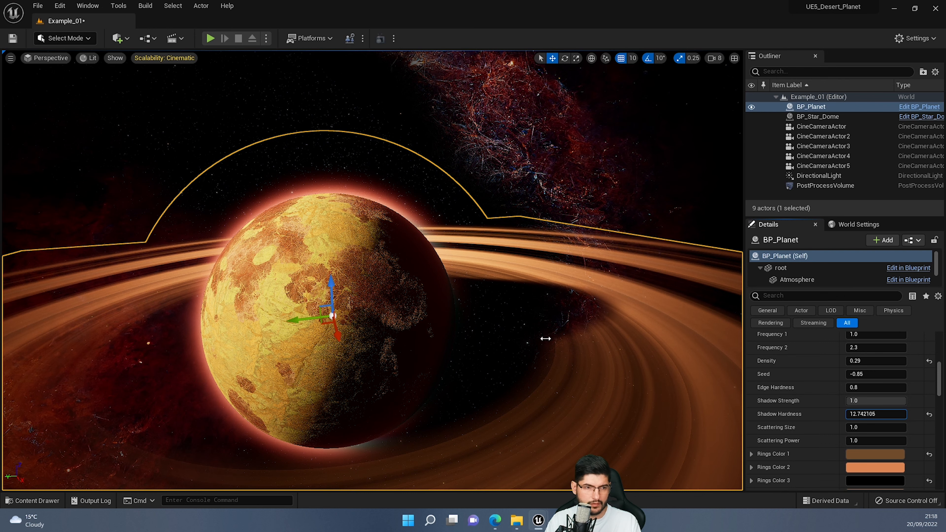
right_drag(473, 298, 451, 302)
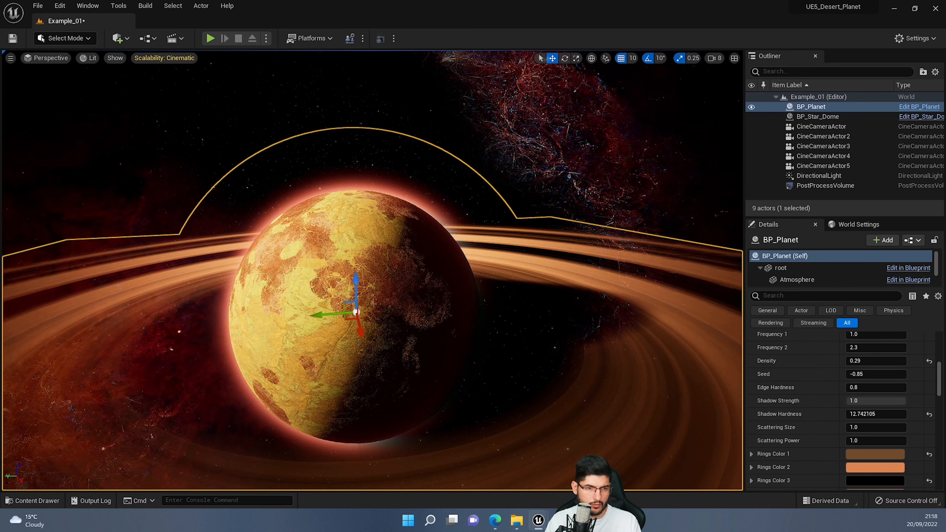
Raise the planet core's plateau altitude to about 16.52, then on to about 17.05
scroll(812, 425, down, 5)
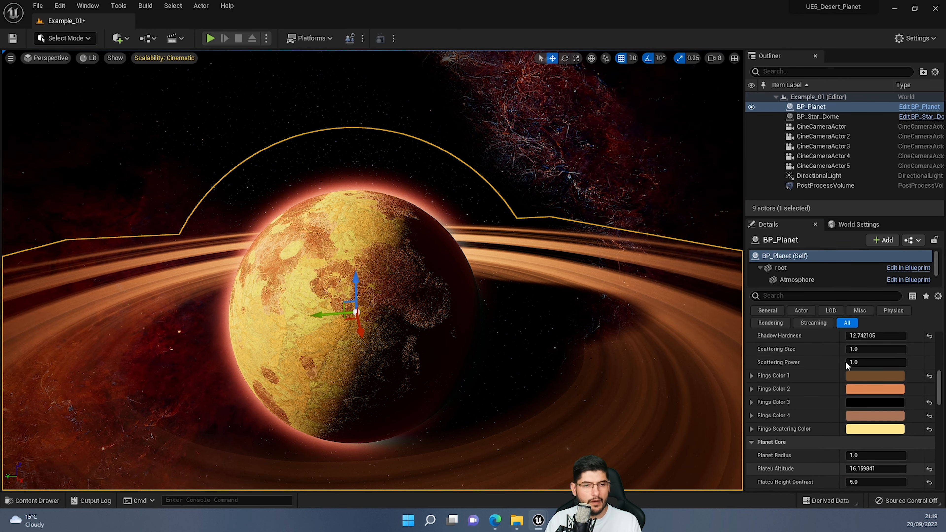
scroll(812, 425, down, 3)
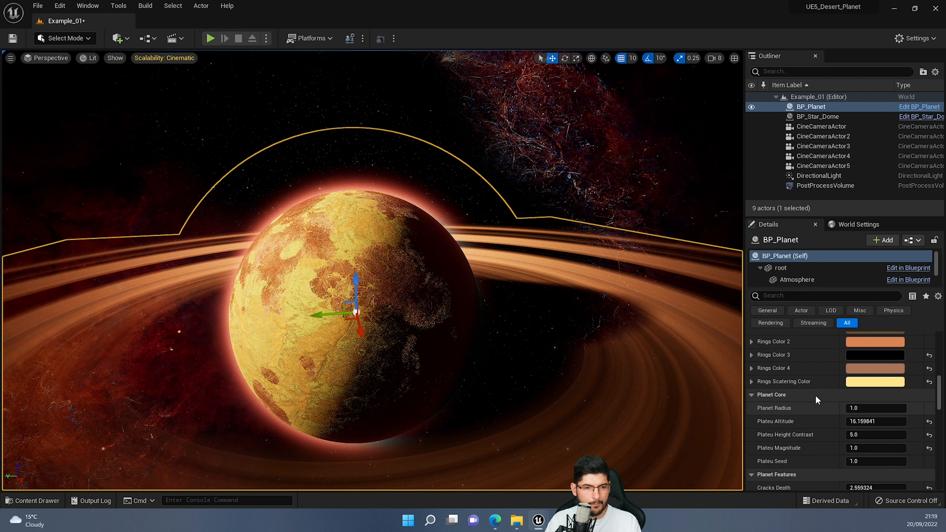
scroll(818, 399, down, 2)
right_drag(500, 333, 455, 375)
key(w)
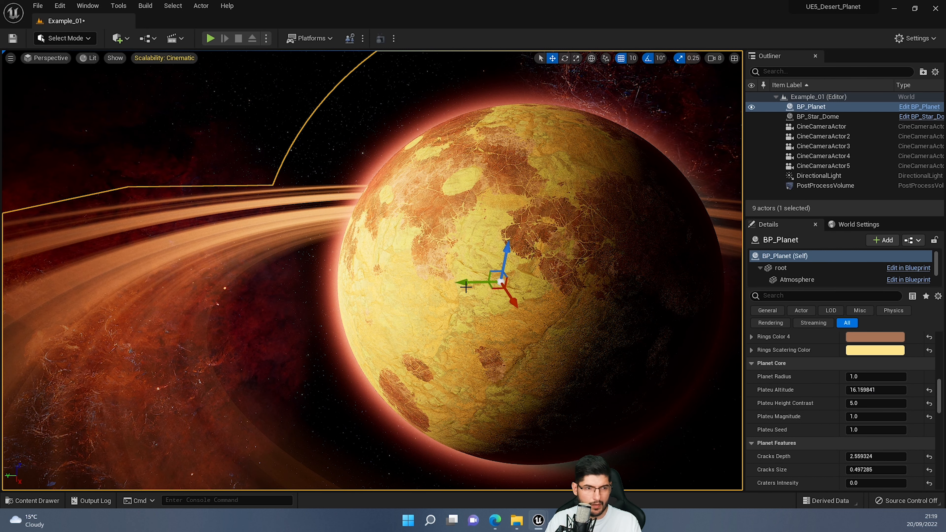
right_drag(518, 278, 531, 178)
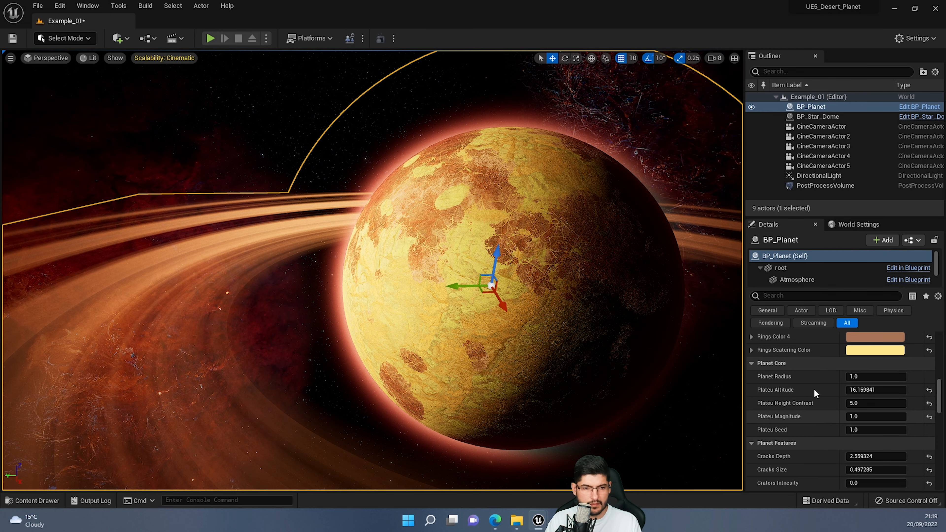
key(w)
right_drag(482, 231, 489, 223)
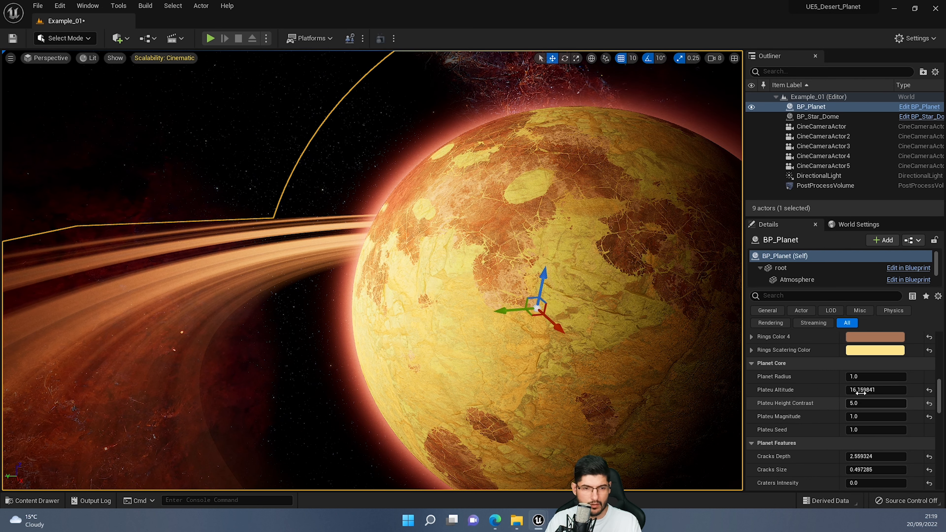
mouse_move(872, 390)
mouse_down()
mouse_move(899, 389)
mouse_move(876, 390)
mouse_up()
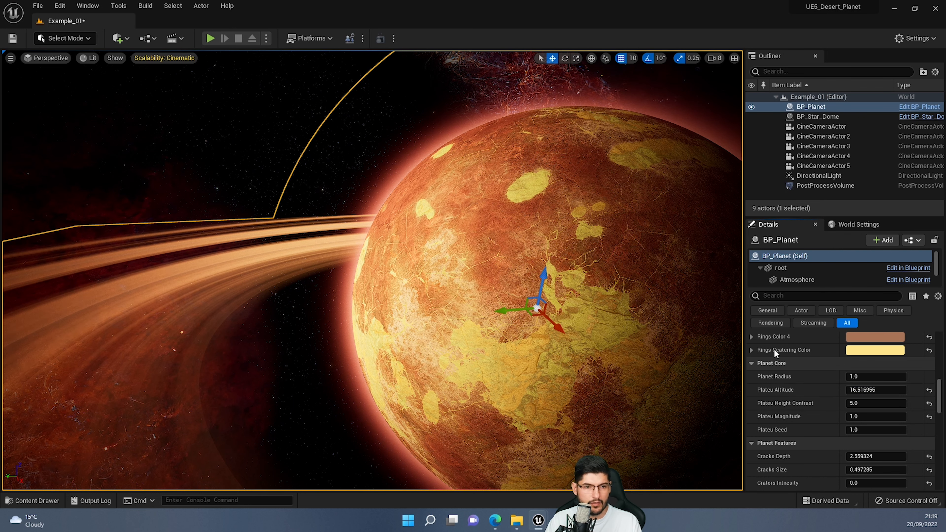
drag(877, 390, 884, 390)
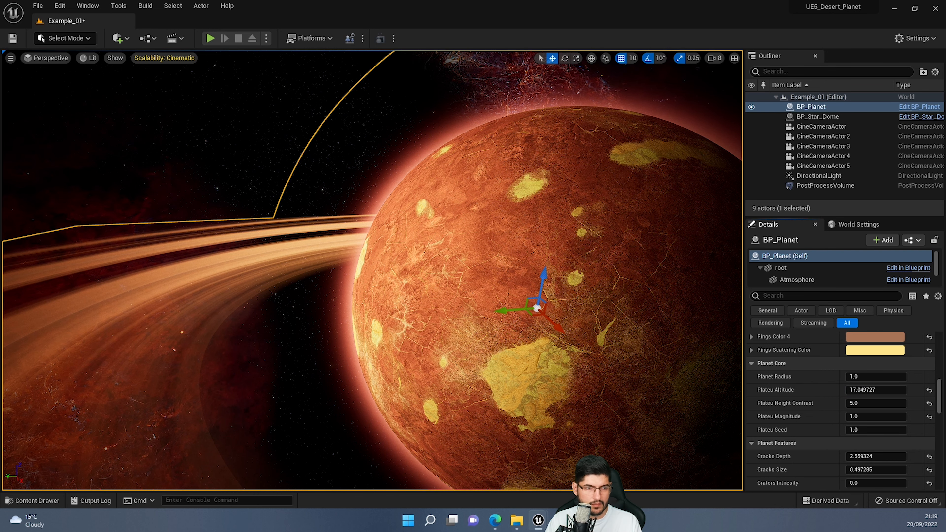
right_drag(530, 301, 454, 364)
key(s)
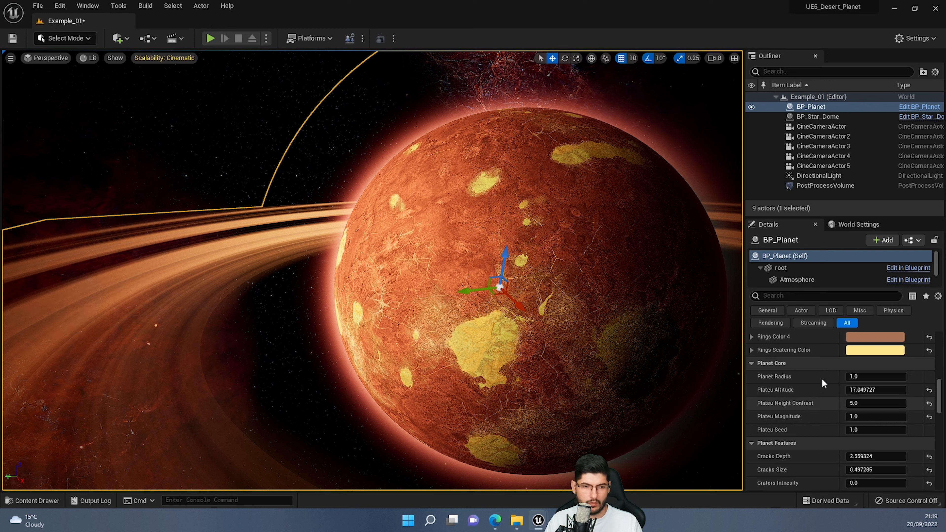
Try a plateau height contrast of about 1.03 combined with a plateau altitude of 15
drag(850, 400, 818, 403)
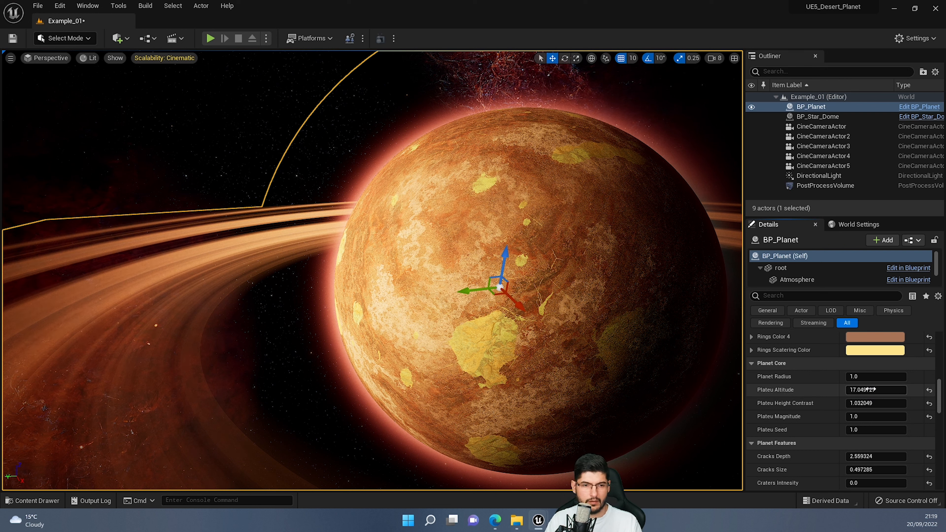
mouse_move(876, 391)
mouse_down()
mouse_move(897, 390)
mouse_move(871, 390)
mouse_up()
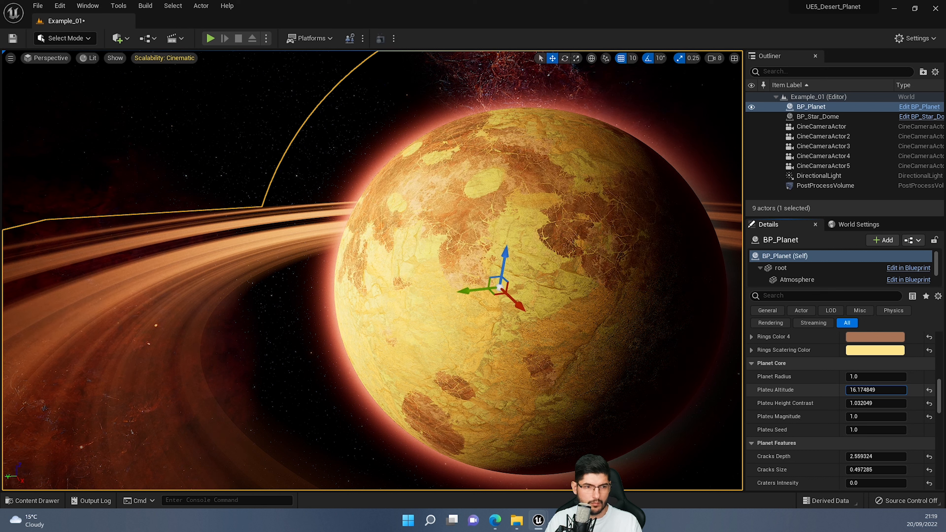
click(873, 389)
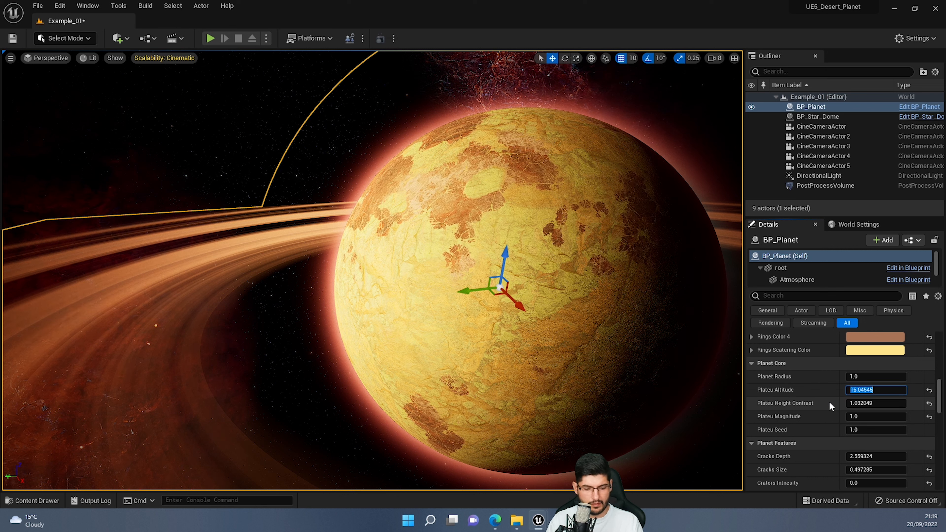
text(15)
key(Return)
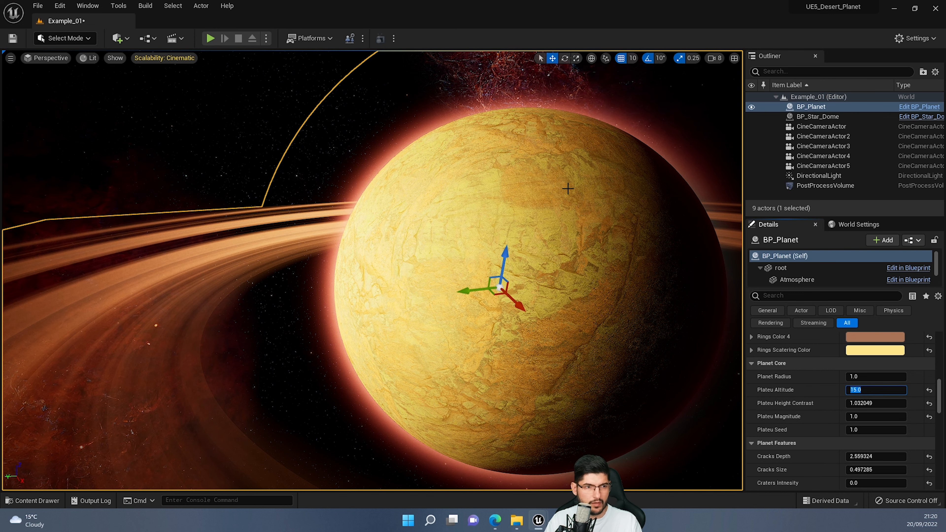
right_drag(553, 296, 382, 268)
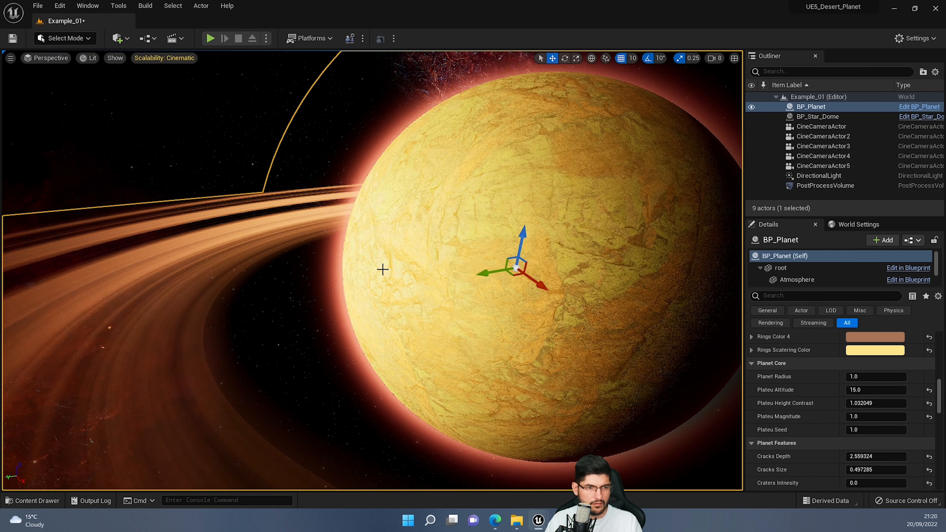
Set the planet core's plateau altitude to about 16.24 and its plateau height contrast to 4.377
mouse_move(873, 407)
mouse_down()
mouse_move(885, 406)
mouse_move(864, 406)
mouse_move(873, 405)
mouse_up()
click(873, 405)
text(0)
key(Return)
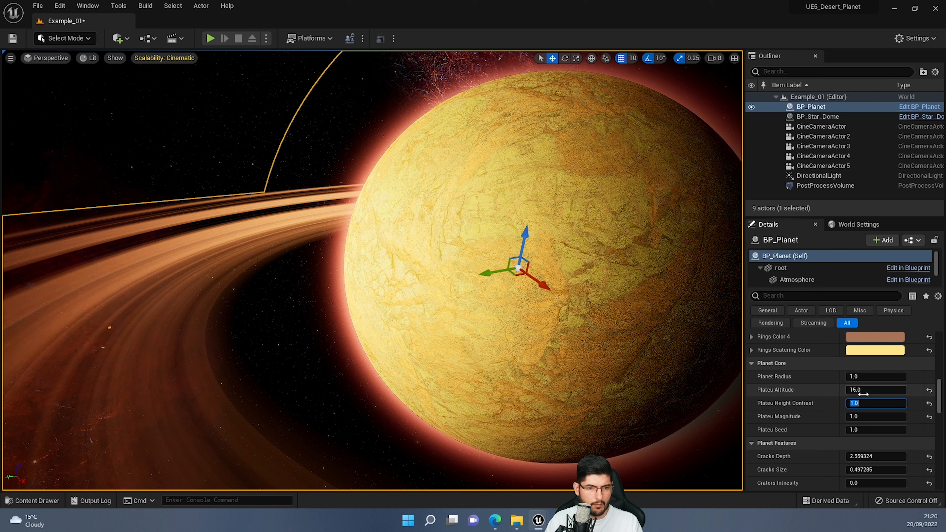
mouse_move(876, 390)
mouse_down()
mouse_move(886, 402)
mouse_move(924, 403)
mouse_move(855, 403)
mouse_move(874, 403)
mouse_up()
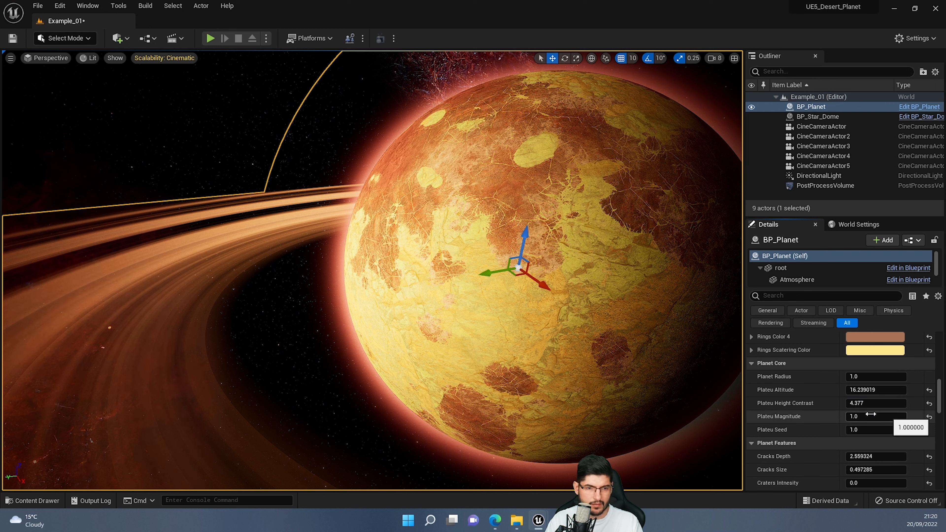
Try a plateau magnitude of about 2.79 on the planet core and undo the change
mouse_move(863, 413)
mouse_down()
mouse_move(873, 413)
mouse_move(863, 417)
mouse_up()
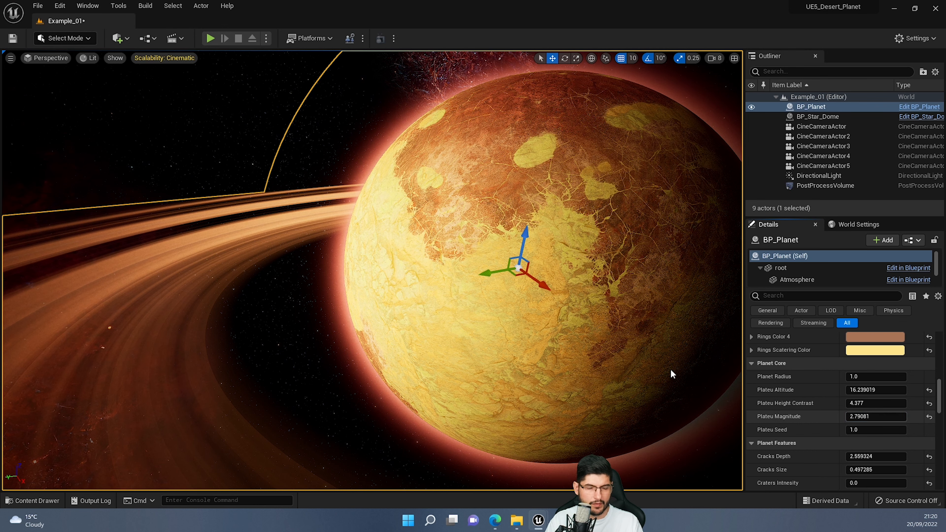
key(ctrl+z)
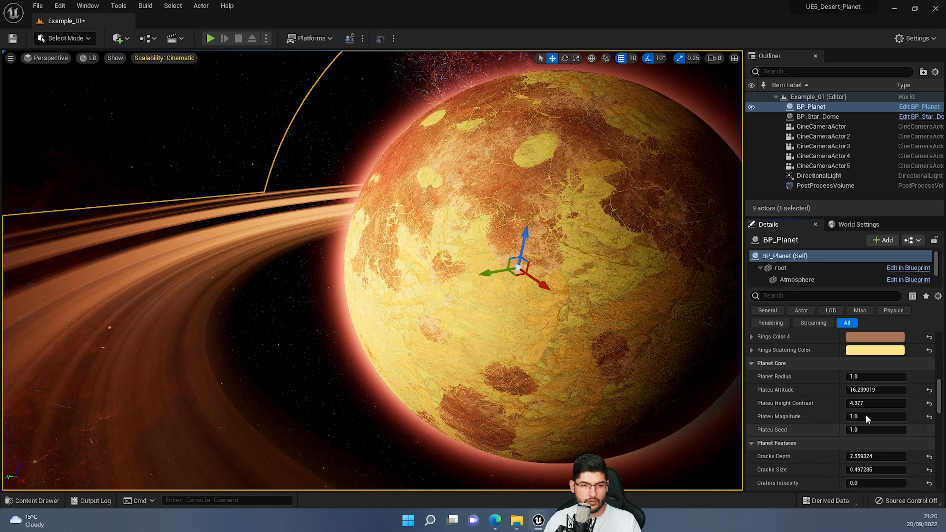
Try a cracks depth of 1000 in the planet features
scroll(830, 419, down, 1)
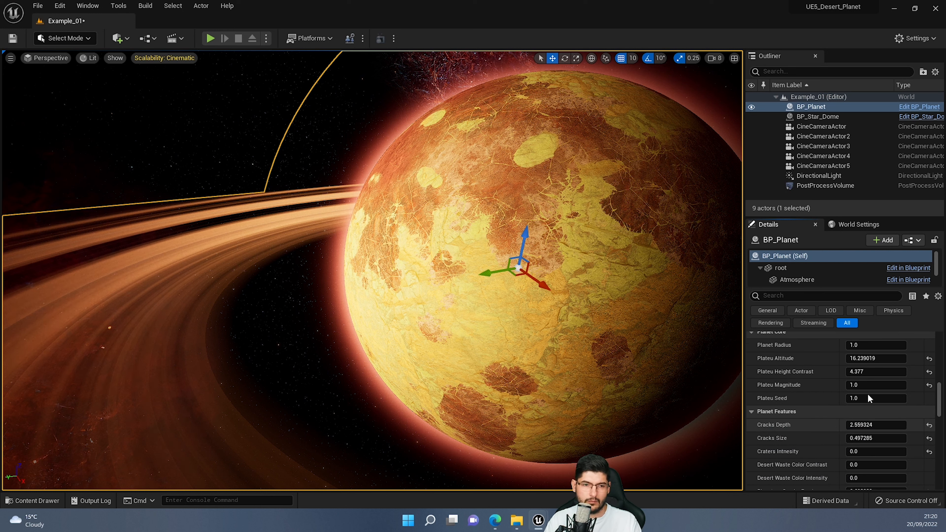
scroll(853, 416, down, 1)
scroll(856, 417, down, 1)
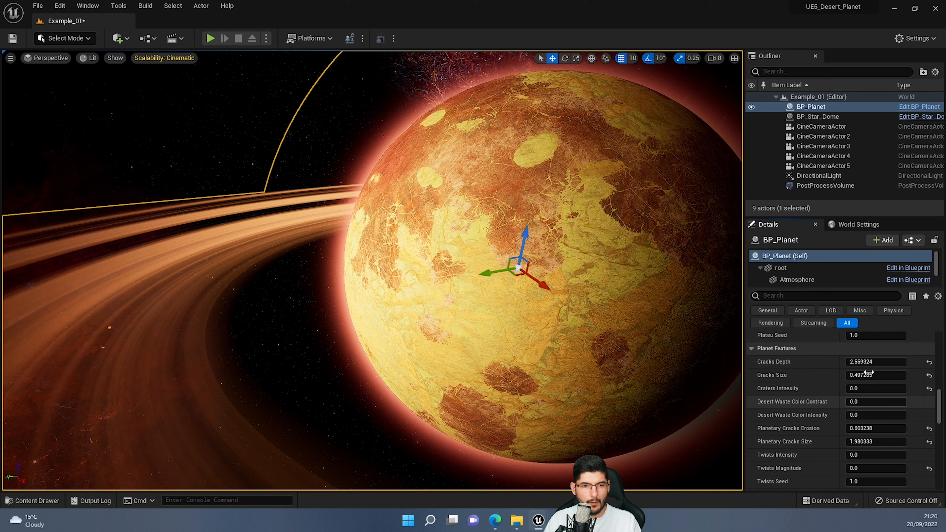
drag(864, 365, 869, 365)
click(863, 364)
text(10)
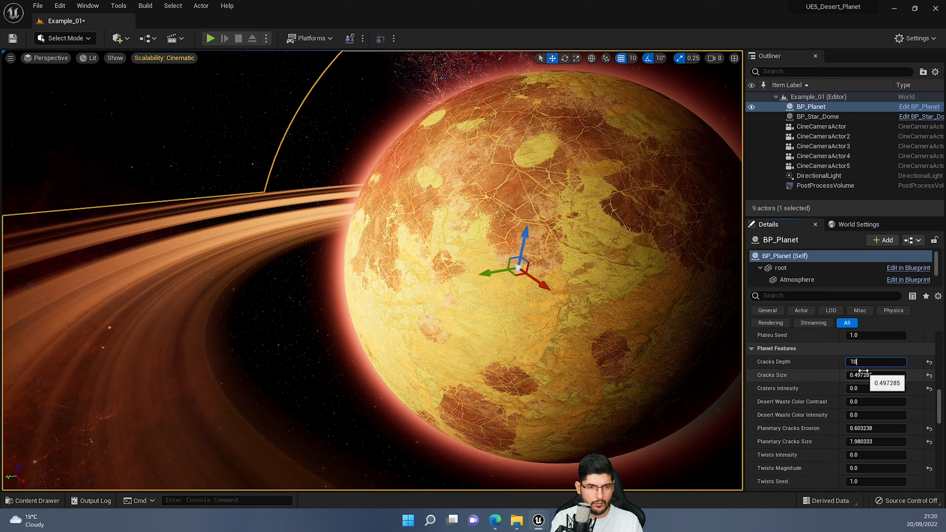
text(00)
key(Return)
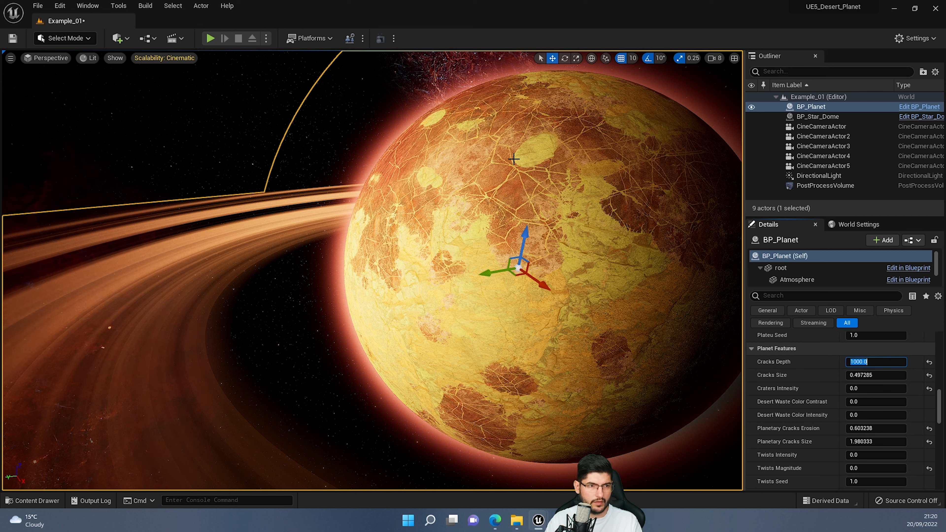
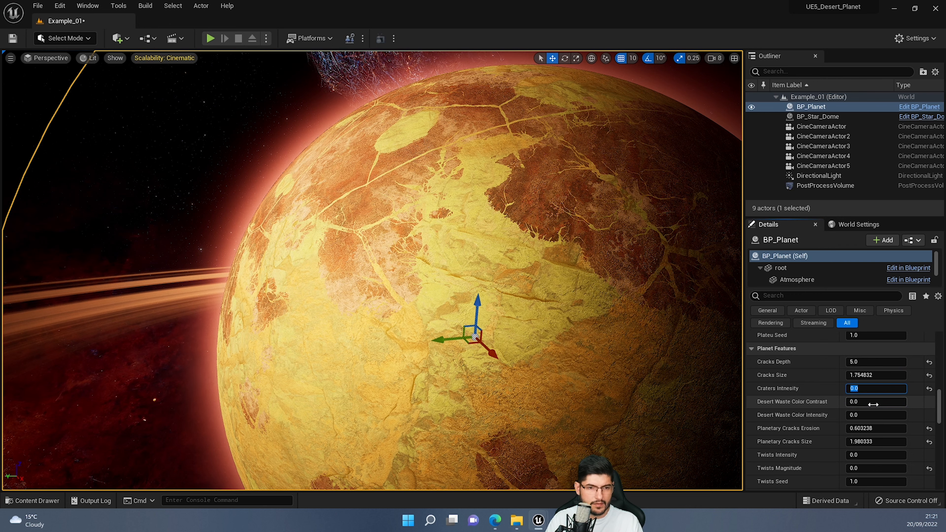
Try a desert waste color contrast of 0.96 and intensity of about 1.05, and return both to 0
mouse_move(868, 402)
mouse_down()
mouse_move(885, 415)
mouse_move(902, 402)
mouse_up()
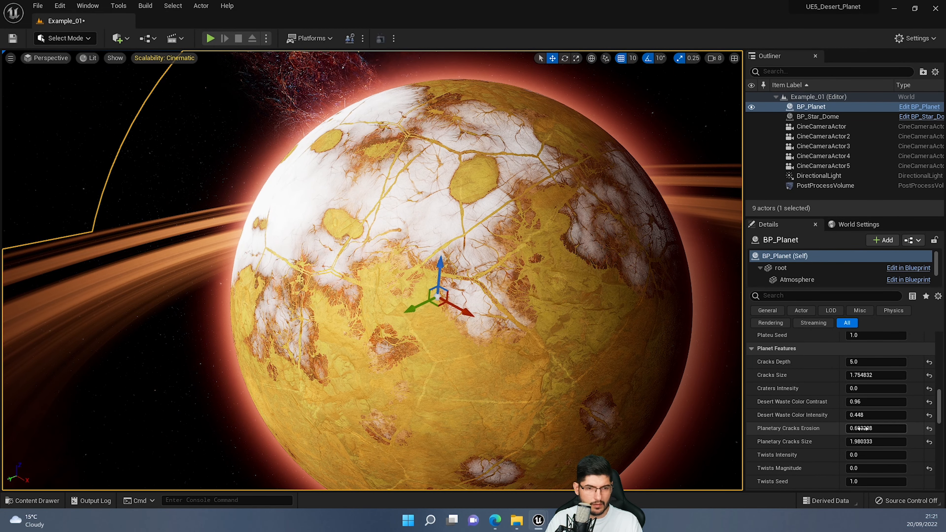
drag(863, 415, 893, 415)
mouse_move(479, 270)
right_down()
mouse_move(447, 261)
mouse_move(466, 266)
right_up()
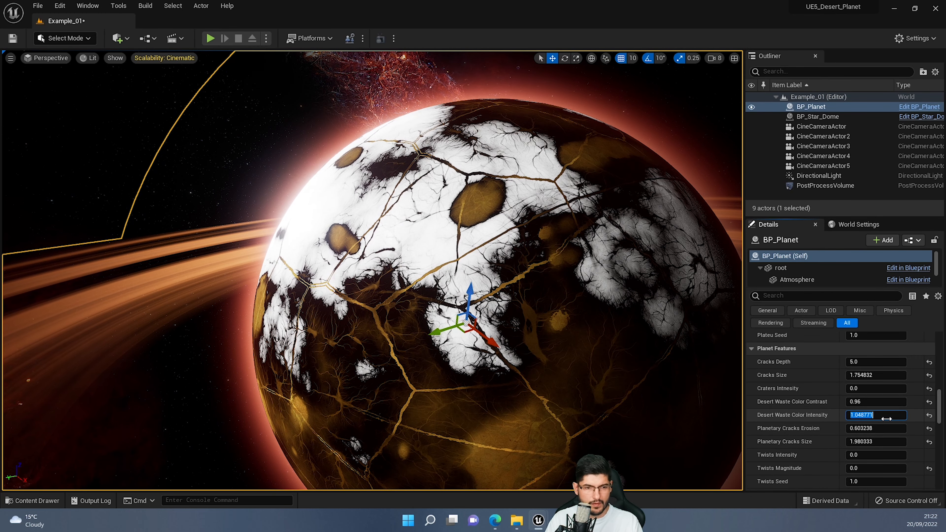
text(0)
drag(873, 402, 892, 428)
Try a planetary cracks erosion of about 4.49 and a planetary cracks size of about 11.42, undoing the size change
click(868, 440)
click(872, 429)
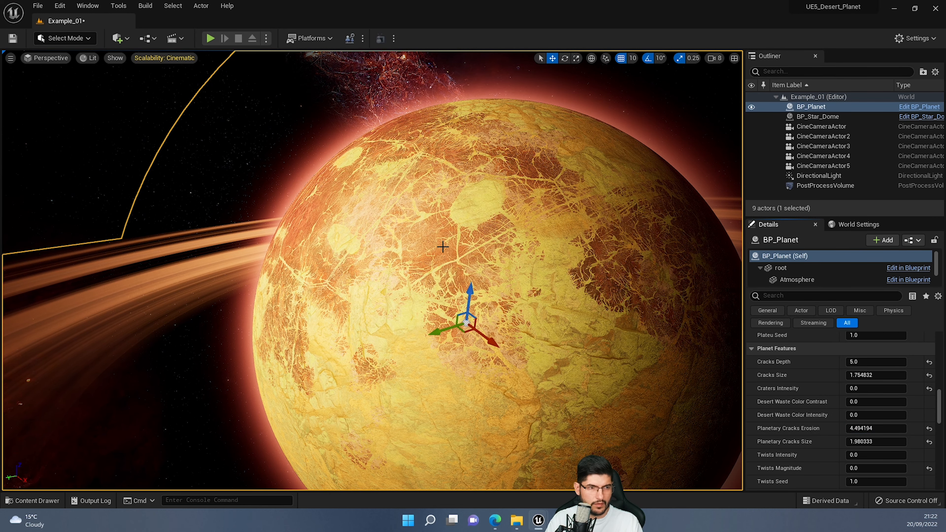
drag(878, 444, 905, 444)
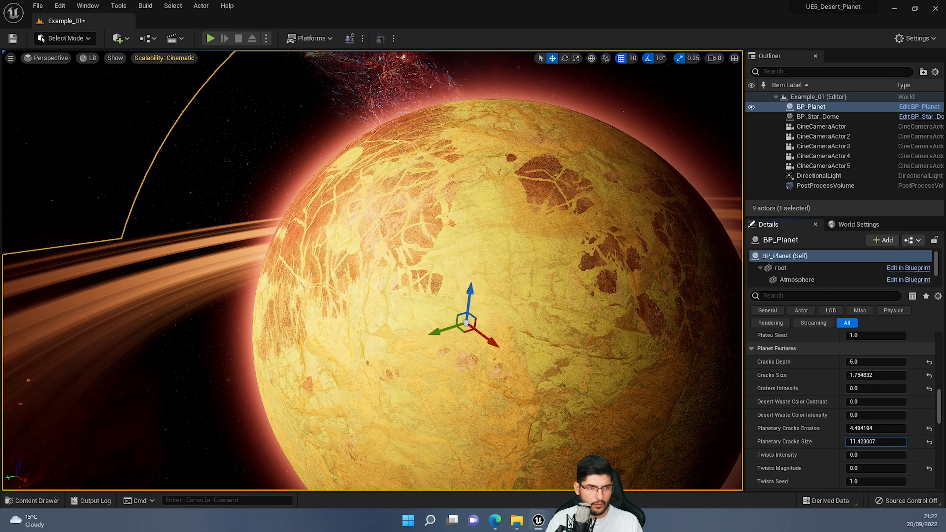
key(ctrl+z)
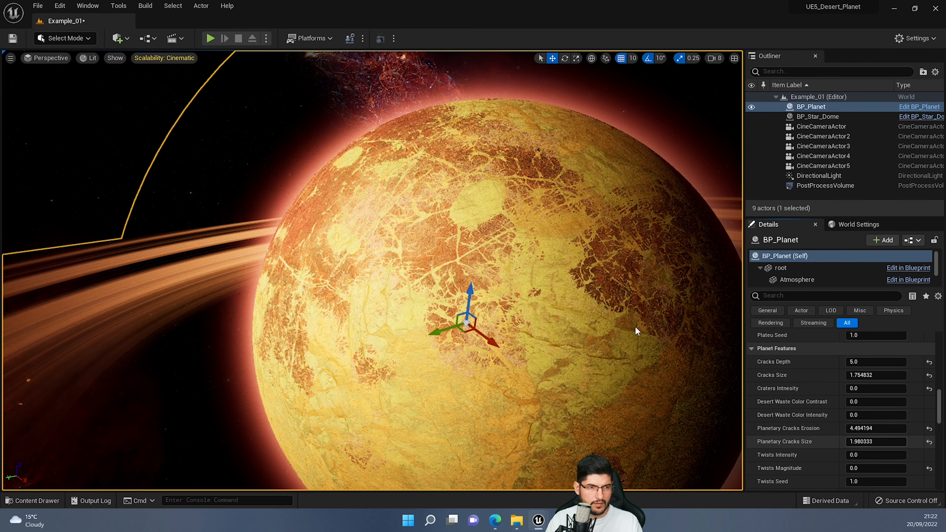
Try a twists intensity of 0.56 with a twists magnitude of 0.416 on the planet's surface
right_drag(538, 150, 392, 153)
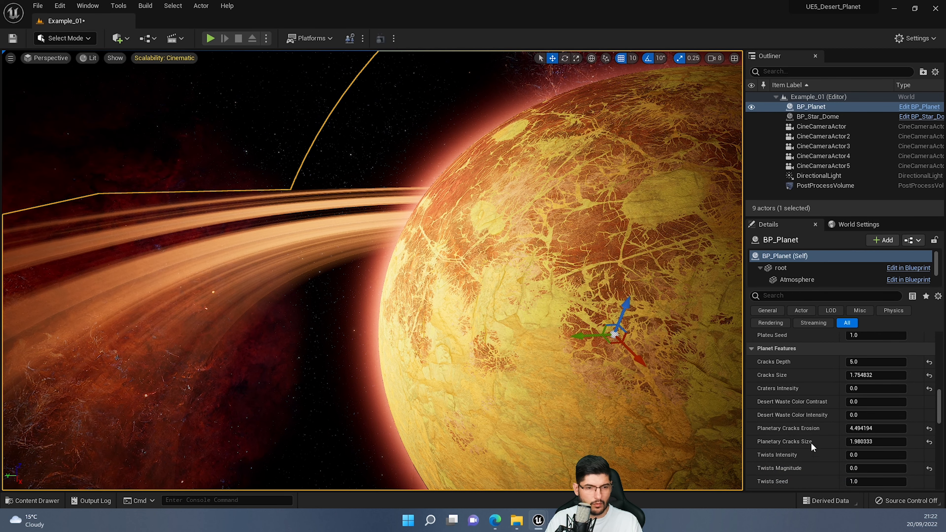
drag(862, 456, 882, 455)
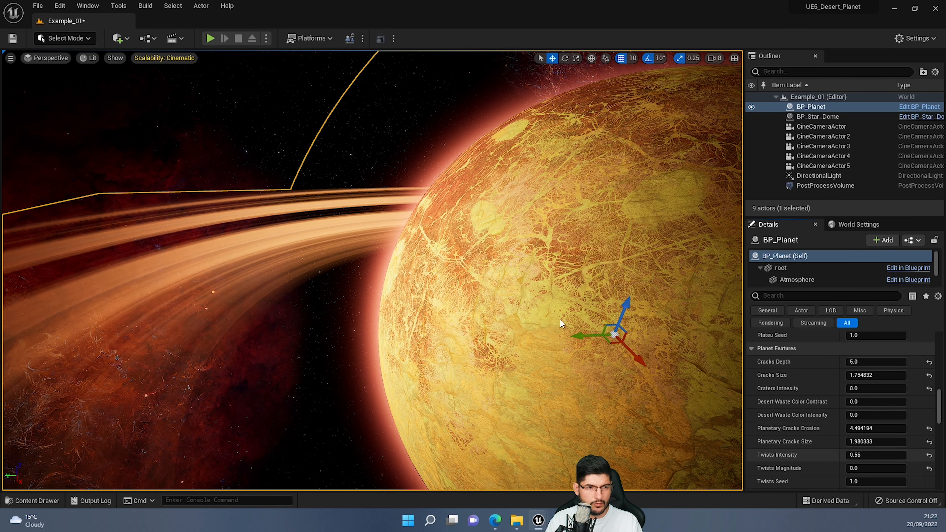
right_drag(561, 320, 620, 320)
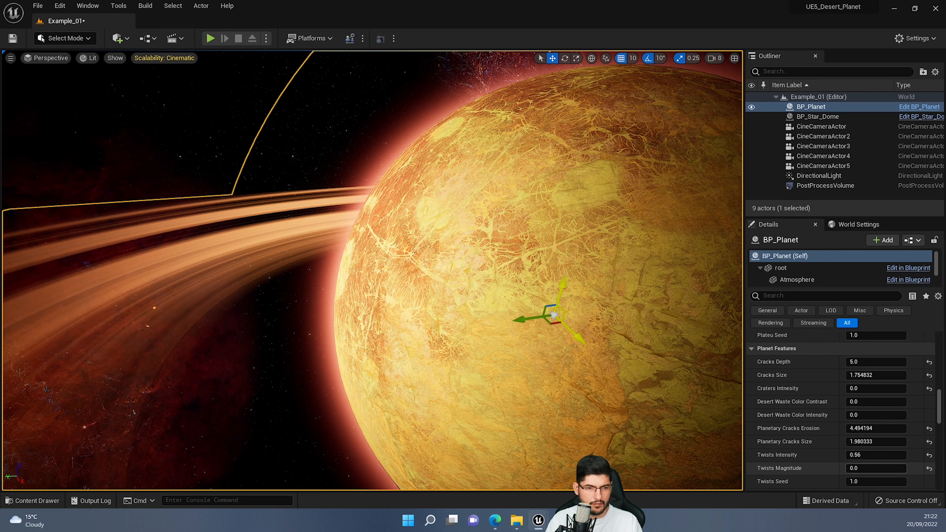
drag(857, 468, 899, 469)
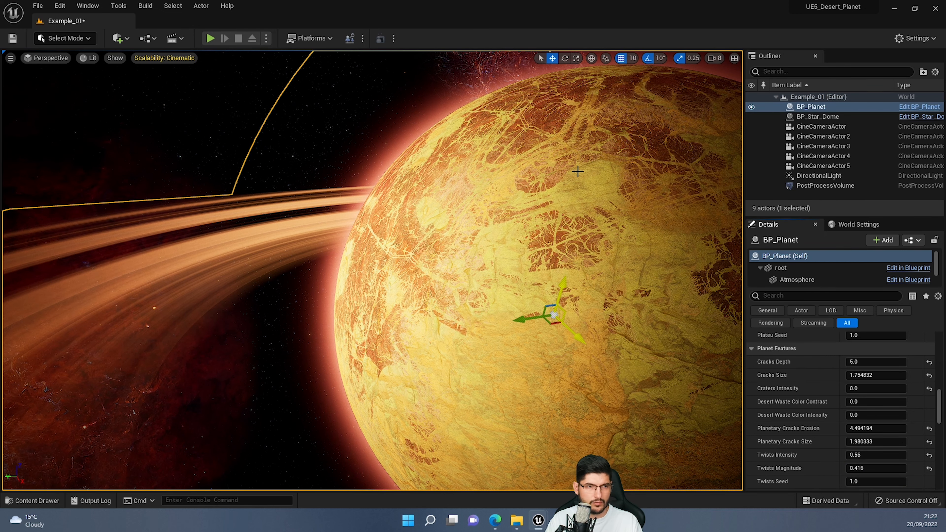
right_drag(578, 172, 630, 187)
right_drag(464, 233, 505, 239)
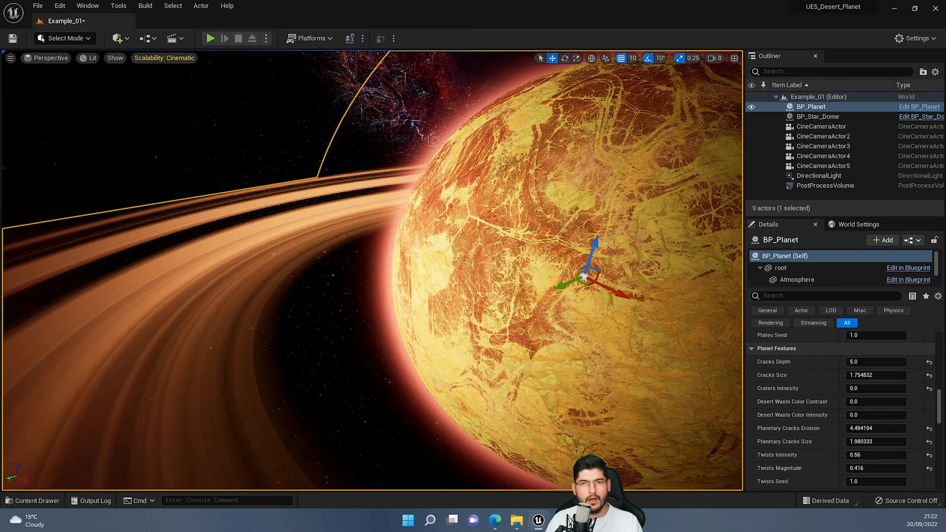
right_drag(427, 225, 503, 199)
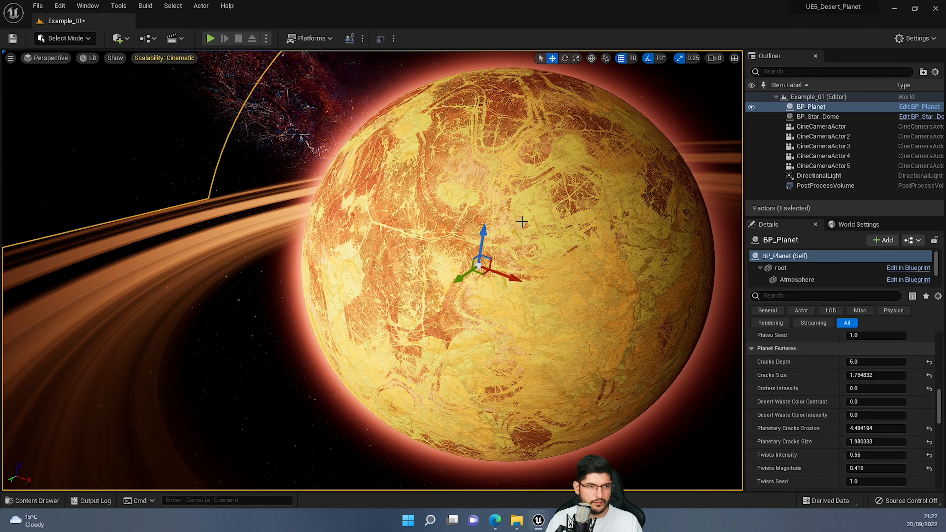
Undo the twists and planetary cracks erosion edits, keeping the desert waste color contrast at 0
key(ctrl+z)
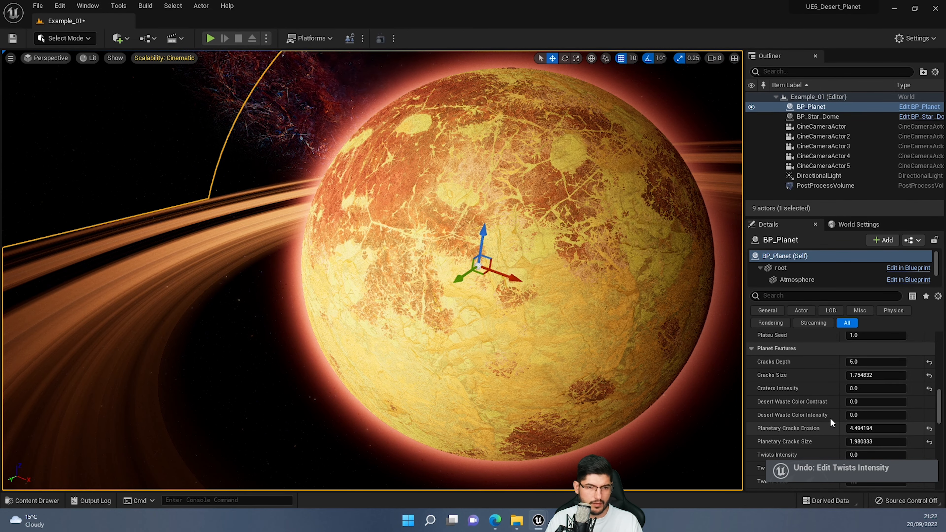
scroll(831, 418, down, 2)
key(ctrl+z)
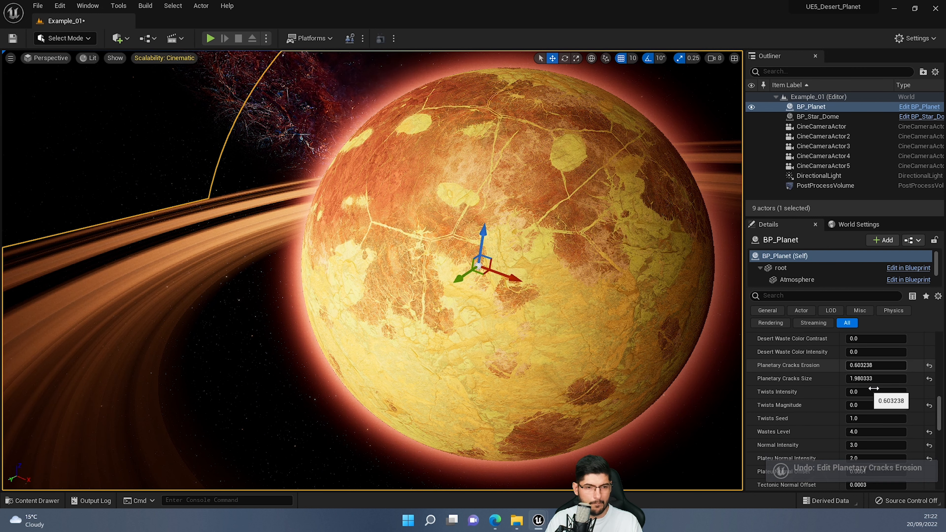
key(ctrl+z)
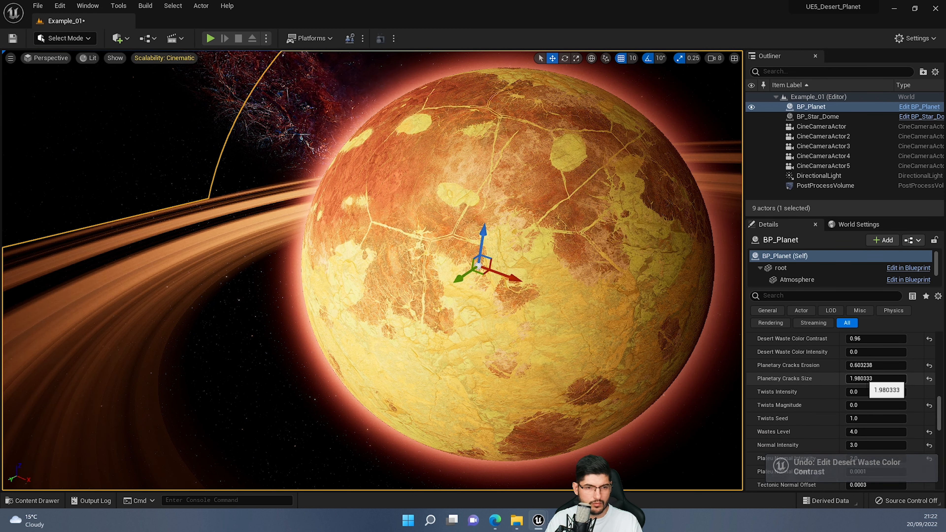
click(864, 378)
right_drag(634, 317, 648, 317)
key(ctrl+y)
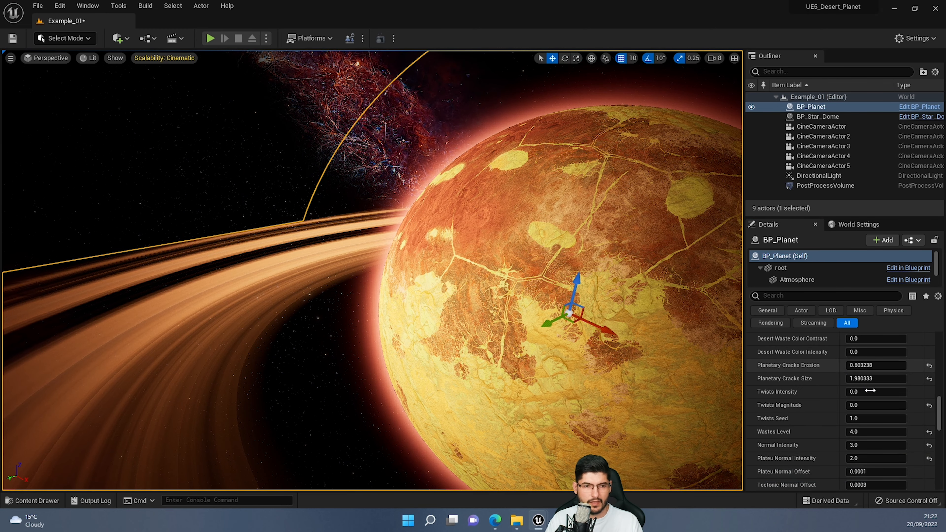
Lower the planet features' wastes level to about 3.92
scroll(857, 386, down, 2)
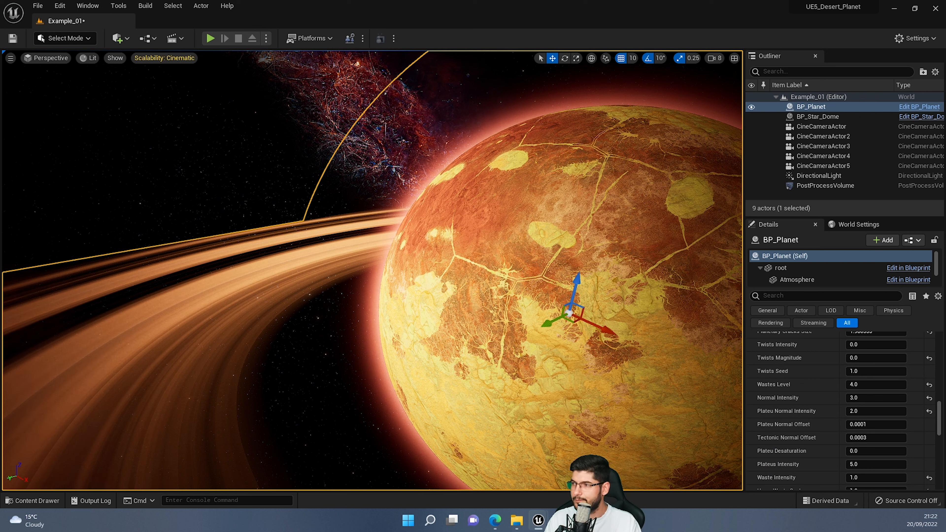
right_drag(586, 368, 607, 384)
scroll(835, 411, up, 2)
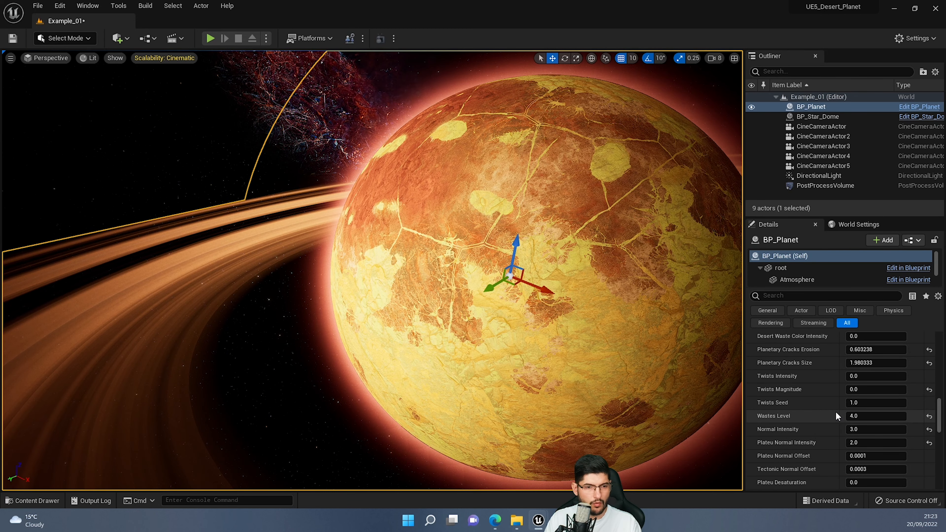
scroll(835, 411, down, 2)
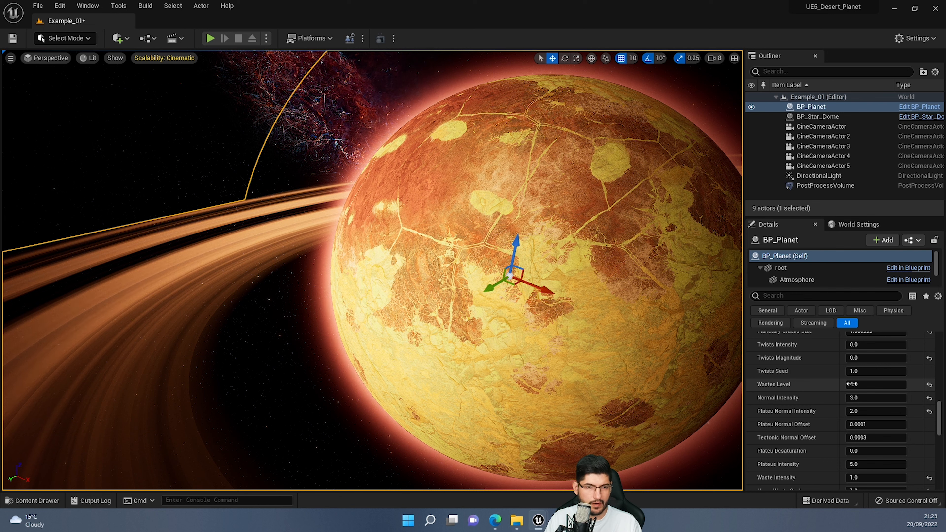
mouse_move(876, 385)
mouse_down()
mouse_move(890, 385)
mouse_move(867, 384)
mouse_move(877, 384)
mouse_up()
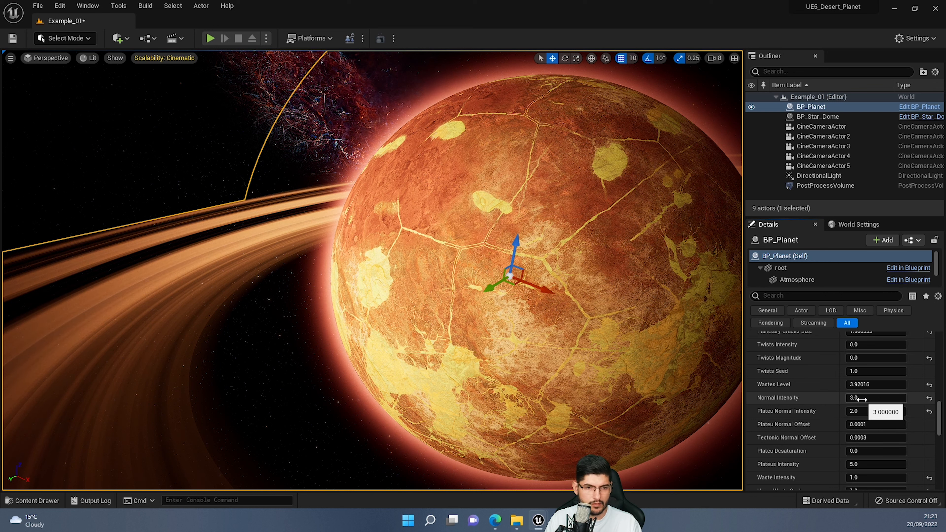
Try normal intensity values of about 16.8, 20 and 100 on the planet, and return it to 3
drag(876, 398, 902, 398)
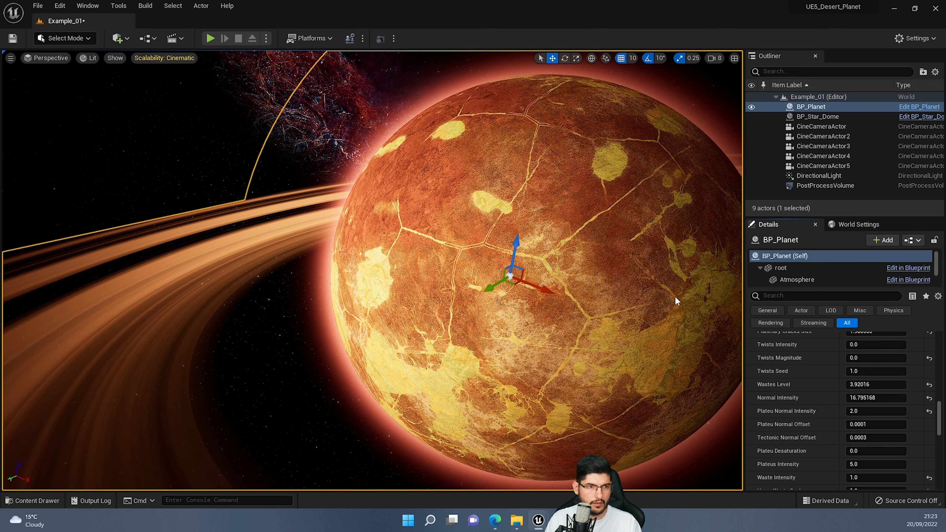
click(869, 397)
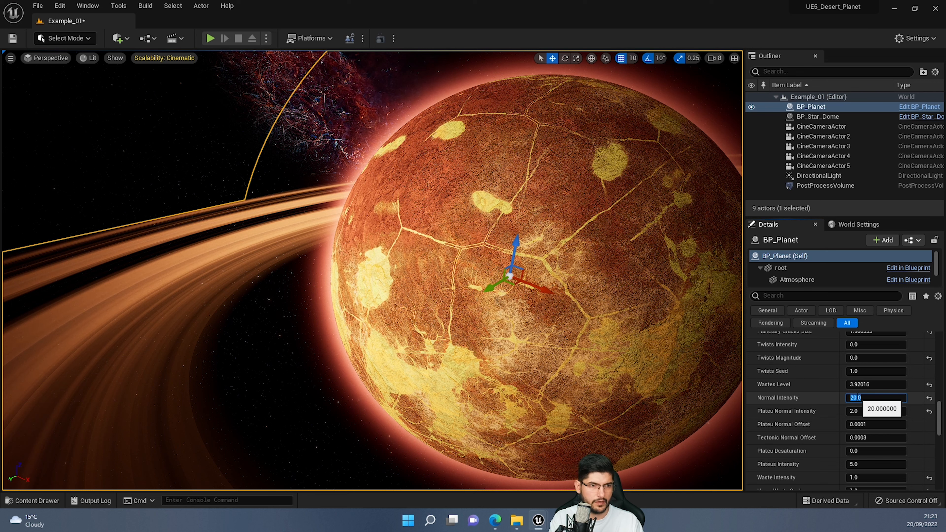
text(100)
key(Return)
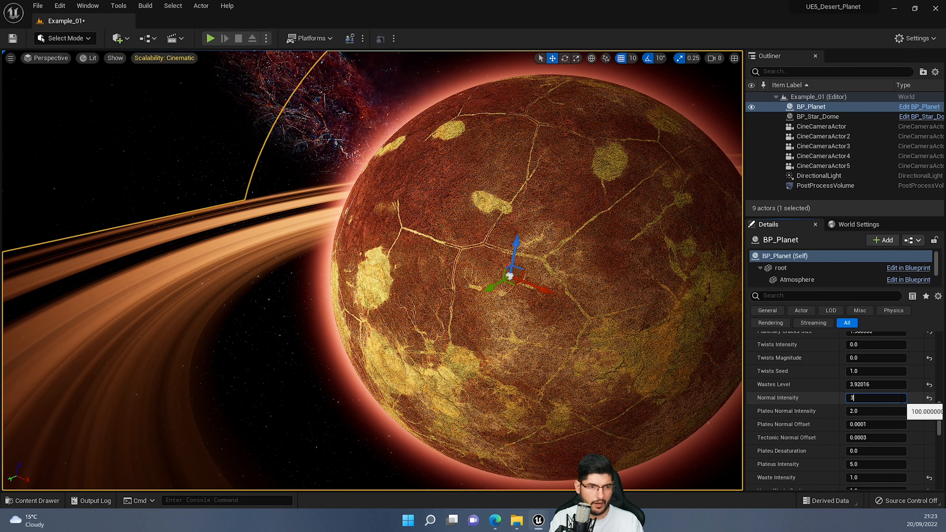
key(Return)
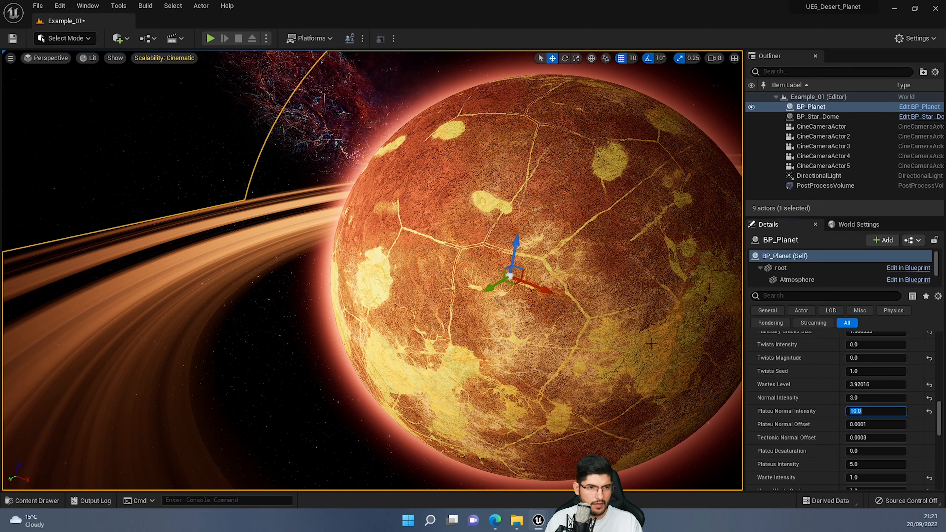
Set the planet's plateau normal intensity to 2
right_drag(556, 363, 564, 367)
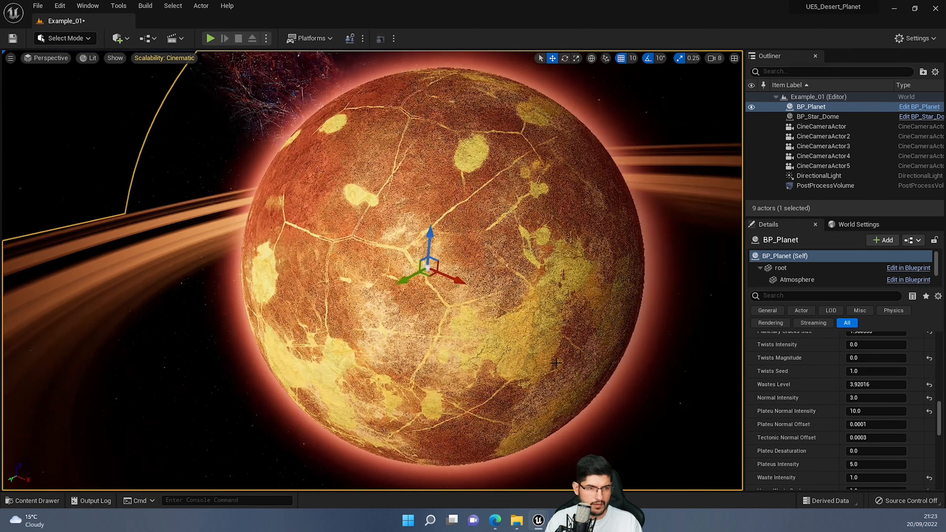
right_drag(569, 266, 579, 309)
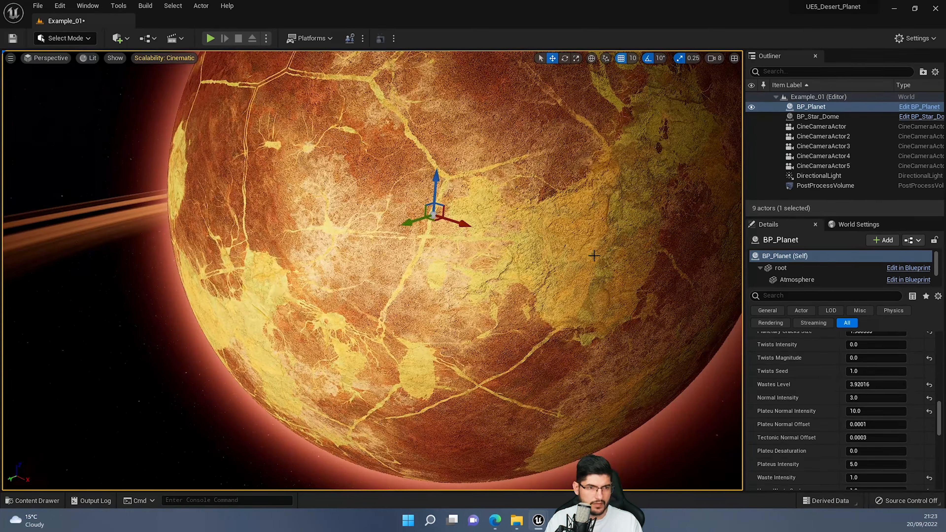
right_drag(593, 256, 560, 299)
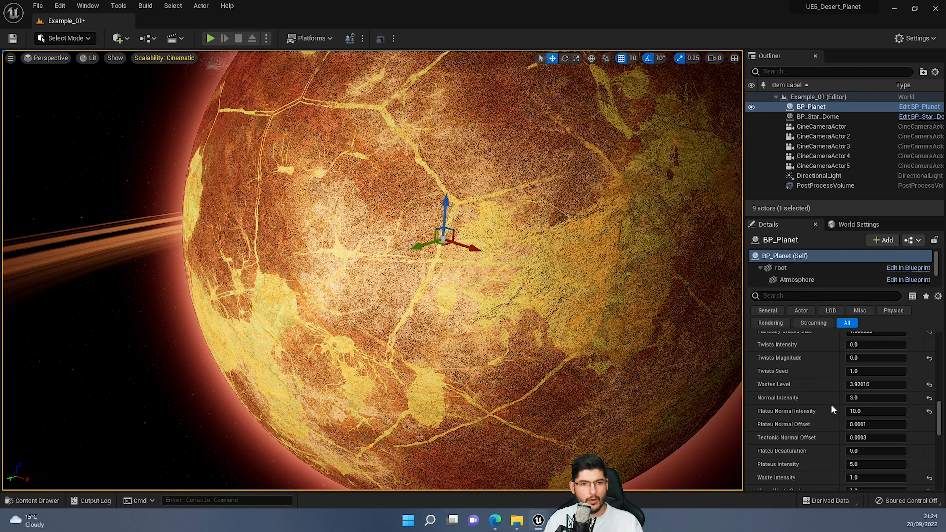
click(865, 411)
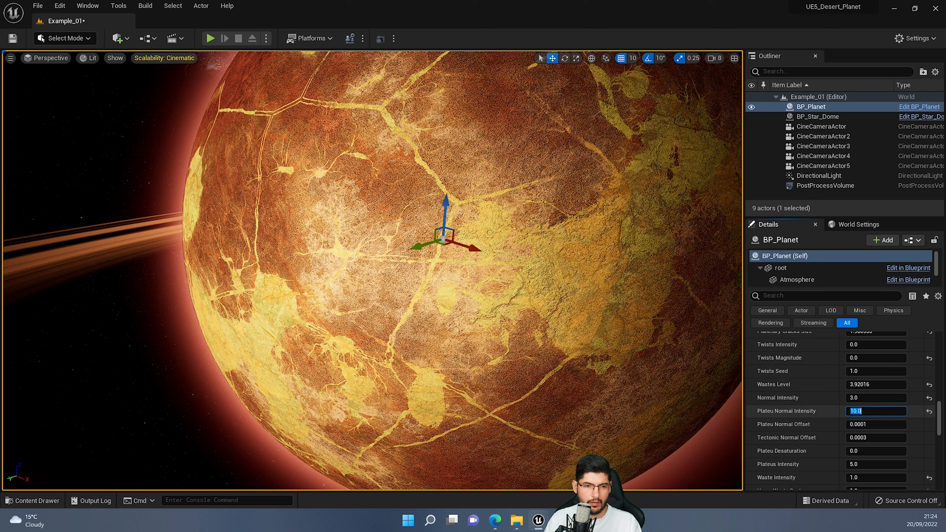
text(2)
key(Return)
click(877, 412)
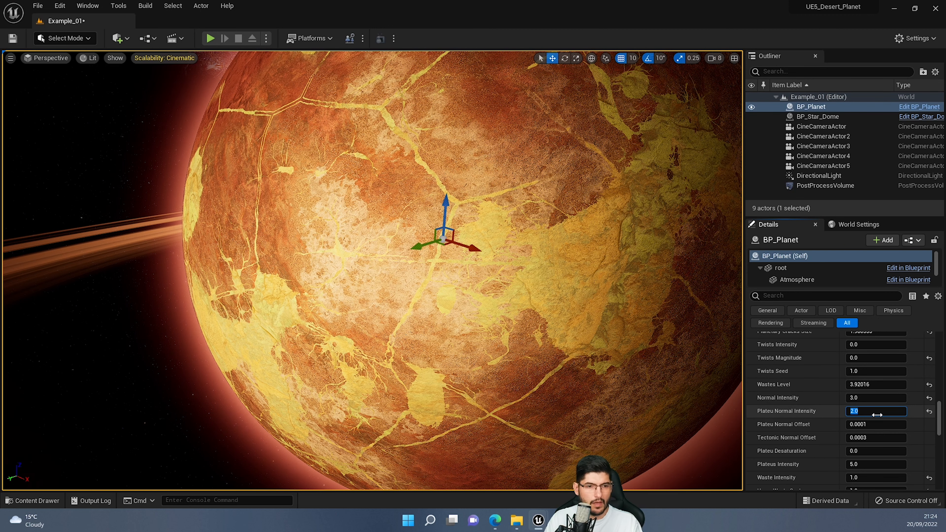
Try a different plateau normal offset on the planet and undo the change
scroll(864, 432, down, 1)
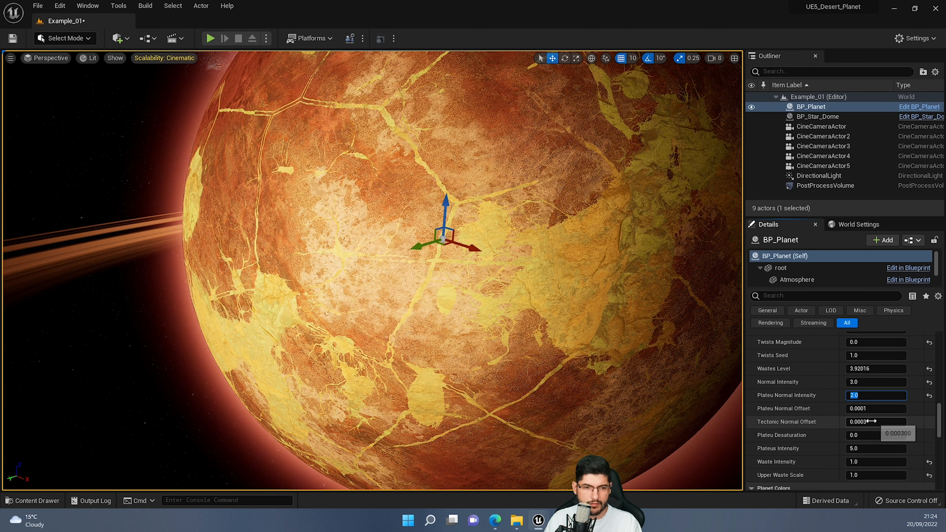
scroll(868, 410, down, 1)
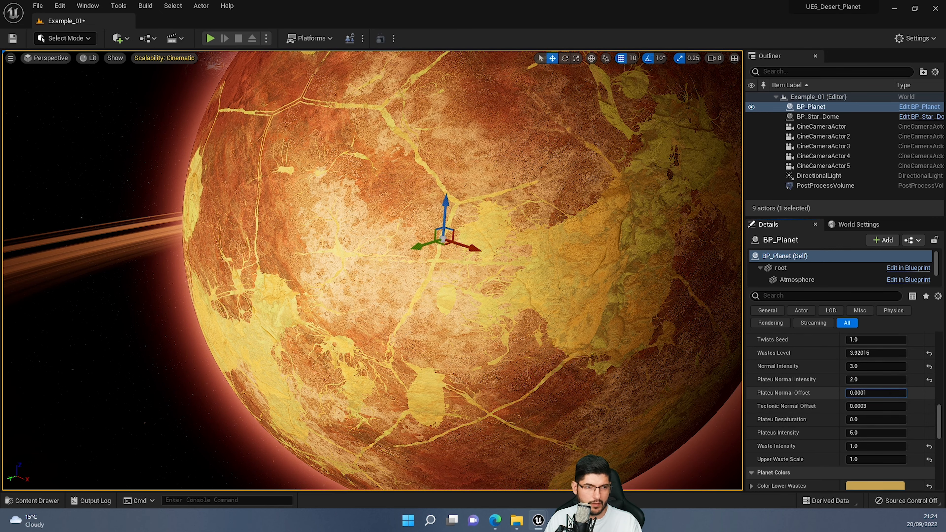
mouse_move(884, 393)
mouse_down()
mouse_move(903, 393)
mouse_move(876, 393)
mouse_move(887, 404)
mouse_move(869, 403)
mouse_up()
key(ctrl+z)
key(ctrl+z)
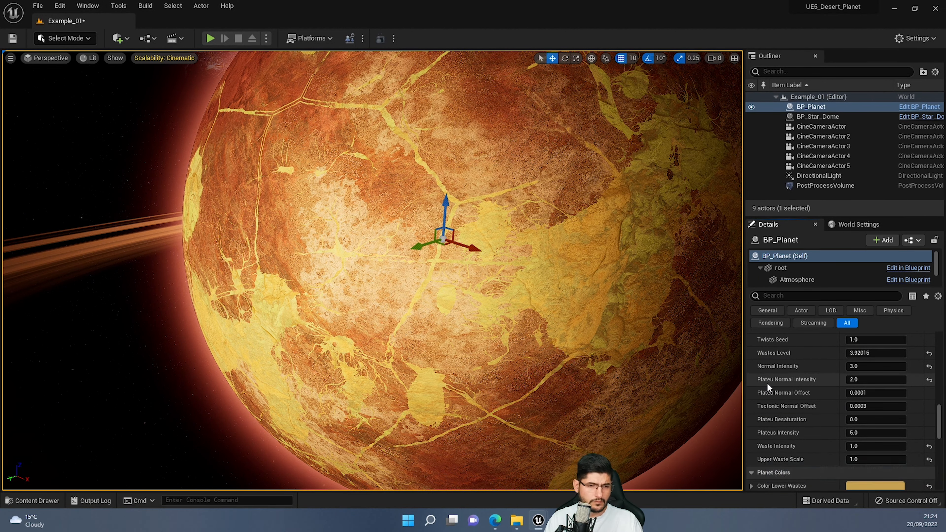
Try a plateau desaturation of about 0.46 on the planet and undo it
scroll(829, 405, down, 1)
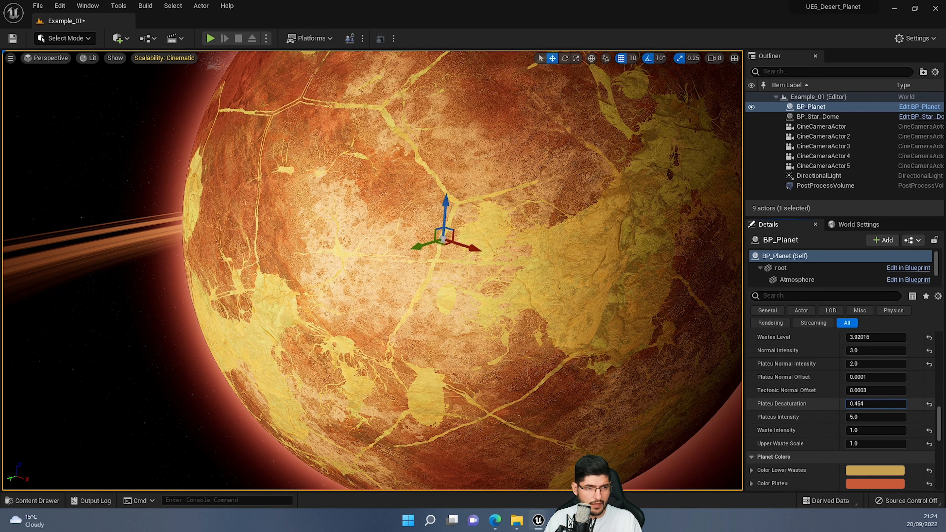
mouse_move(869, 404)
mouse_down()
mouse_move(924, 404)
mouse_move(855, 417)
mouse_up()
key(ctrl+z)
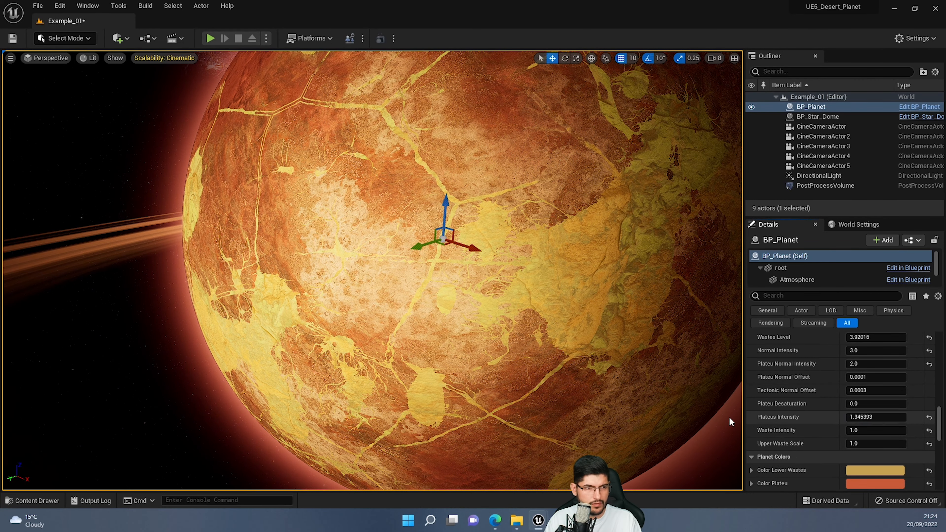
Lower the plateaus intensity to about 1.35, undoing a trial value of about -8.21
key(f)
mouse_move(872, 417)
mouse_down()
mouse_move(838, 418)
mouse_move(872, 417)
mouse_up()
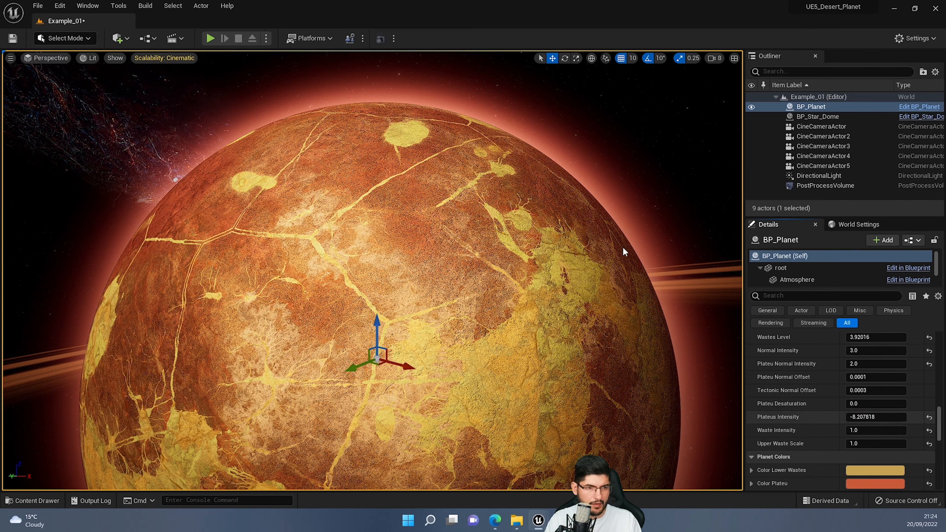
key(ctrl+z)
right_drag(495, 367, 522, 360)
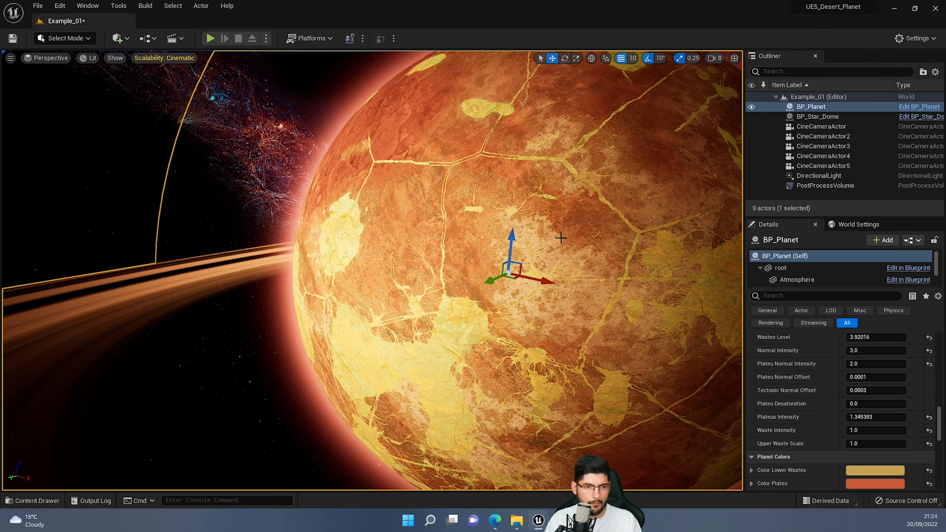
right_drag(561, 238, 519, 282)
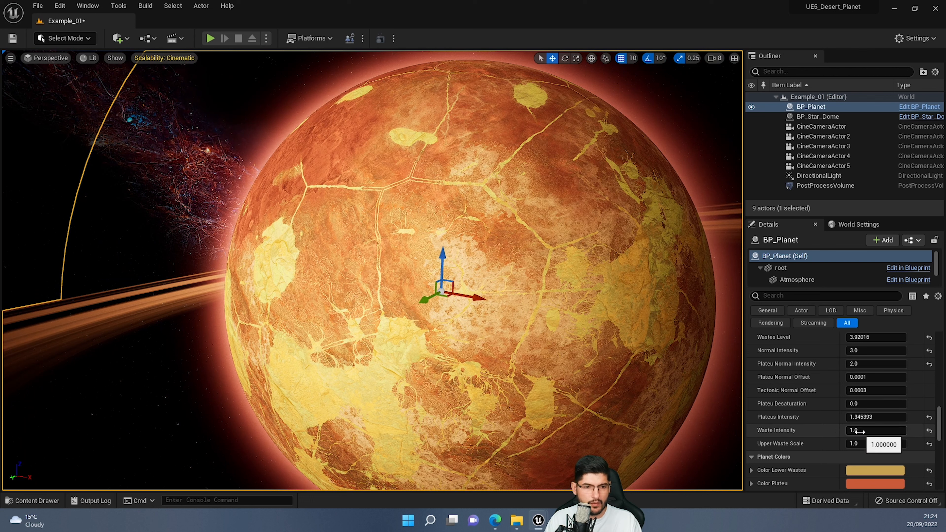
Try waste intensity values up to about 8.87 on the planet and undo the change
drag(868, 430, 909, 430)
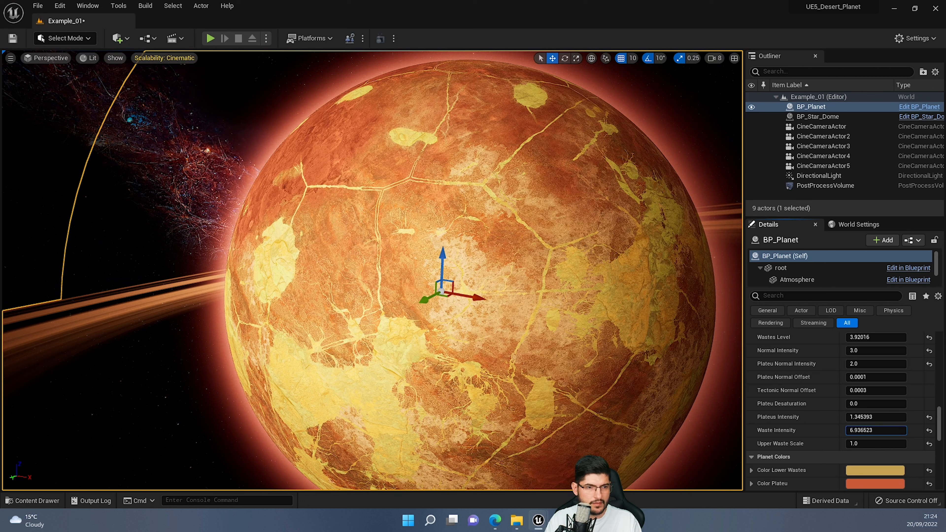
key(d)
right_drag(523, 353, 460, 351)
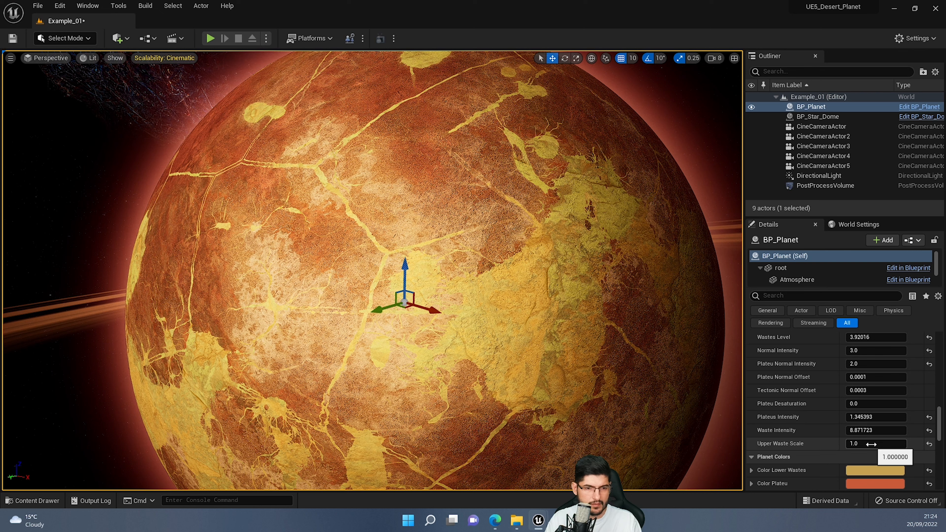
key(ctrl+z)
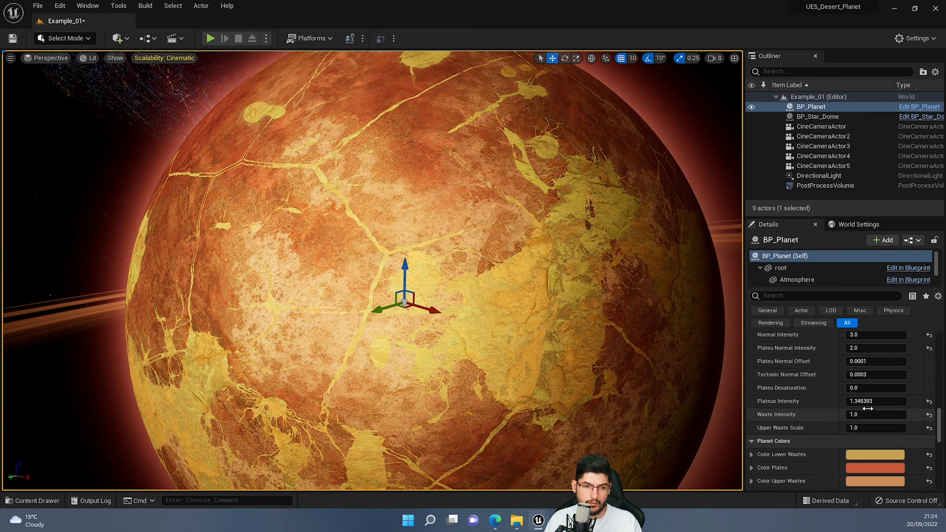
Try upper waste scale values of about 0.44 and 1.71 on the planet and undo both changes
scroll(865, 423, down, 2)
mouse_move(866, 416)
mouse_down()
mouse_move(849, 415)
mouse_move(878, 416)
mouse_move(846, 412)
mouse_move(872, 412)
mouse_up()
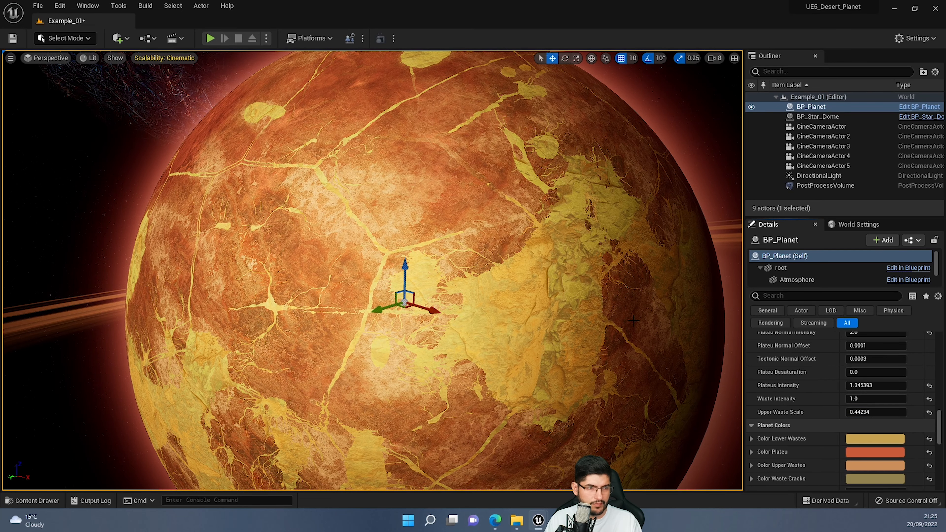
key(a)
right_drag(688, 338, 629, 338)
key(s)
key(ctrl+z)
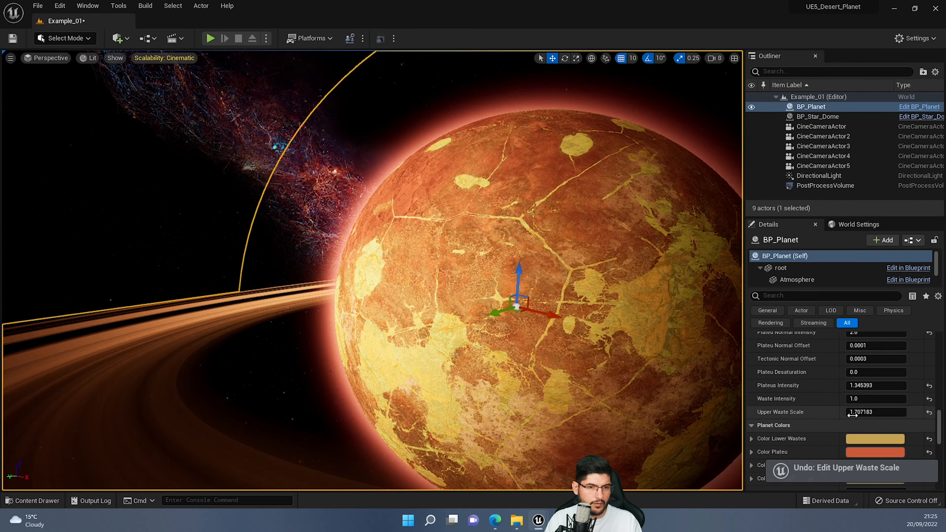
scroll(875, 391, down, 2)
key(ctrl+z)
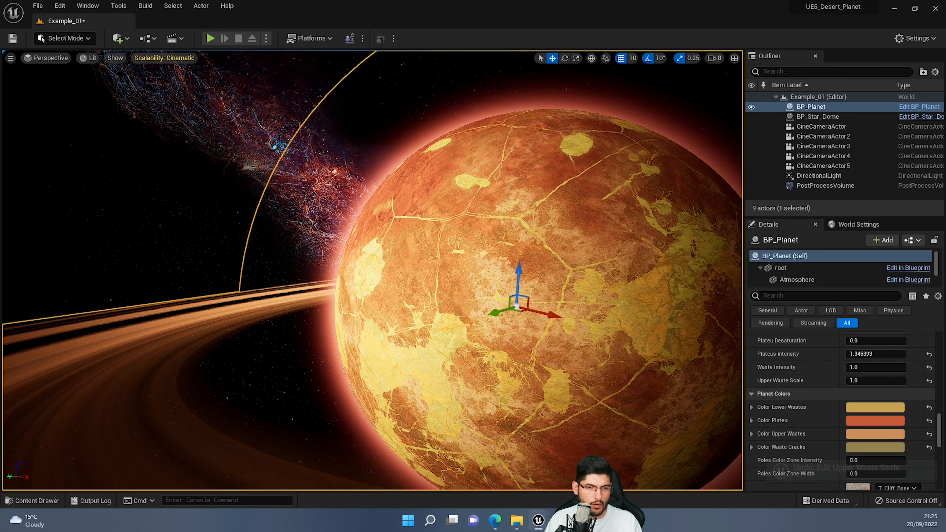
Change the planet's lower wastes color to a pale grayish blue, about hex sRGB 8DAAC4
right_drag(634, 335, 666, 362)
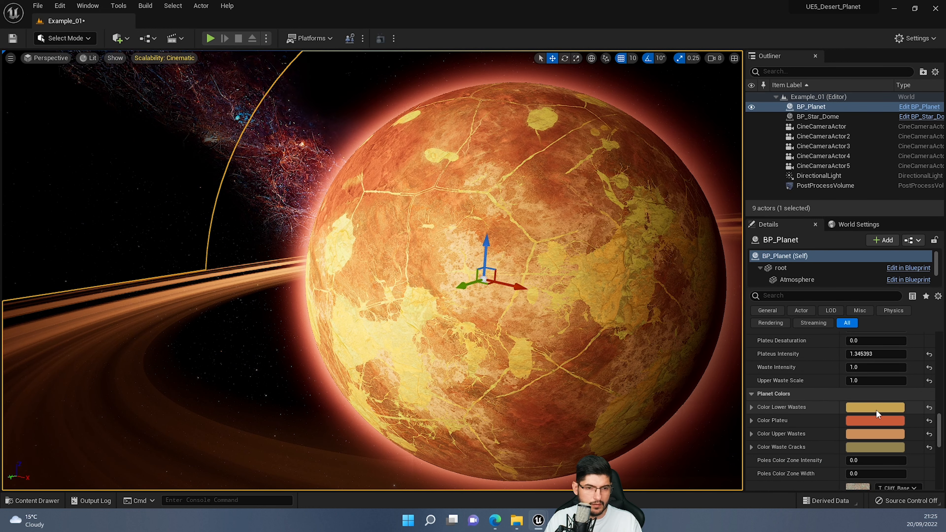
scroll(876, 410, down, 1)
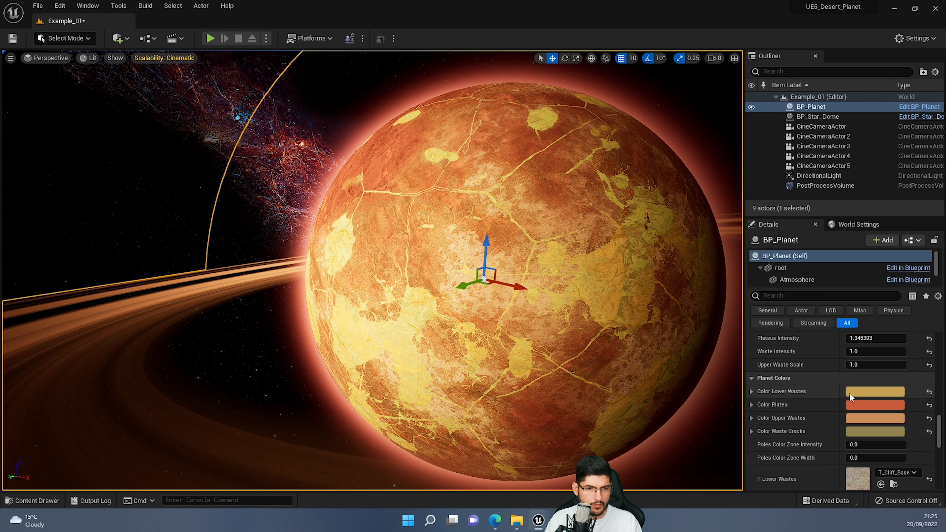
click(856, 392)
click(666, 293)
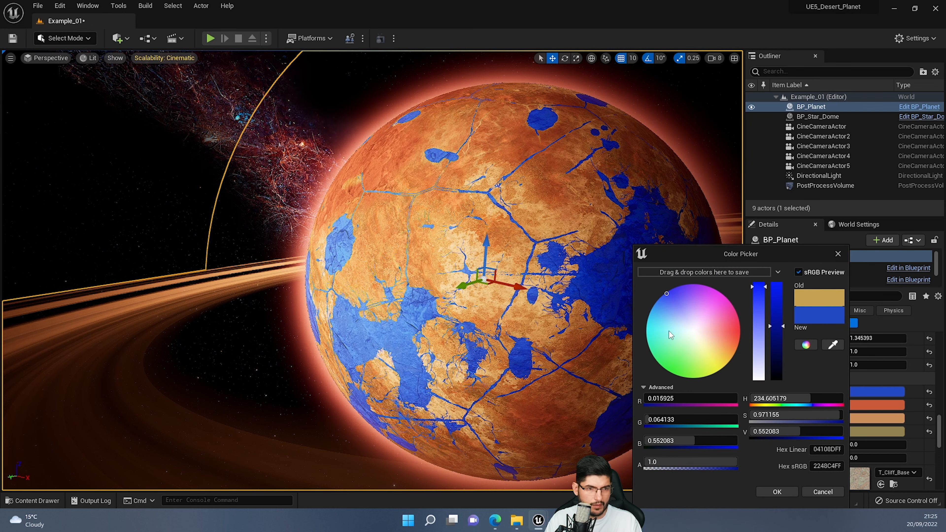
mouse_move(670, 334)
mouse_down()
mouse_move(655, 325)
mouse_move(673, 320)
mouse_up()
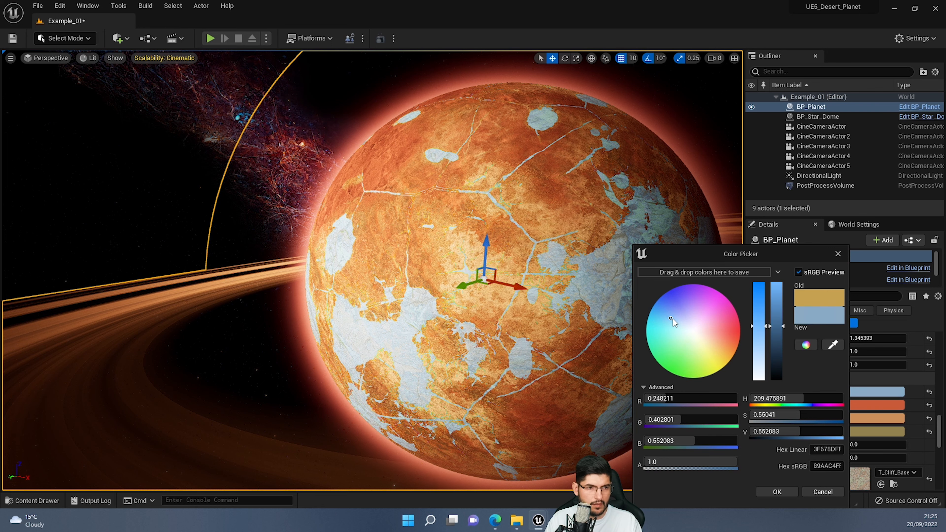
click(792, 491)
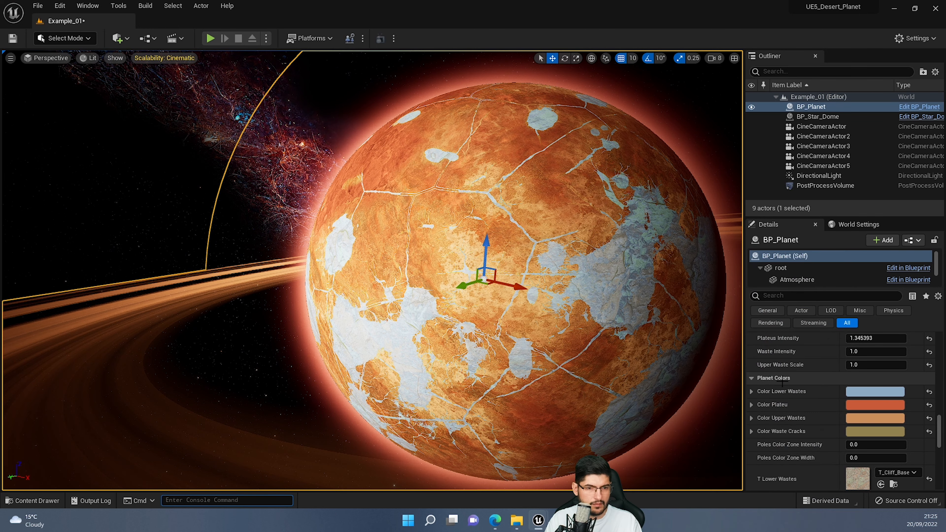
Change the planet's plateau color to a sandy yellow, hex sRGB C9B45A
click(855, 407)
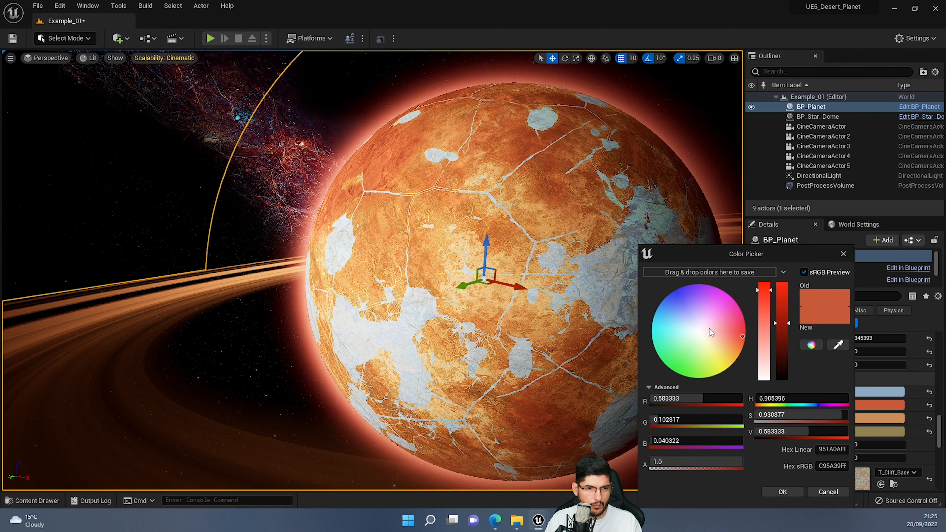
click(674, 303)
click(719, 370)
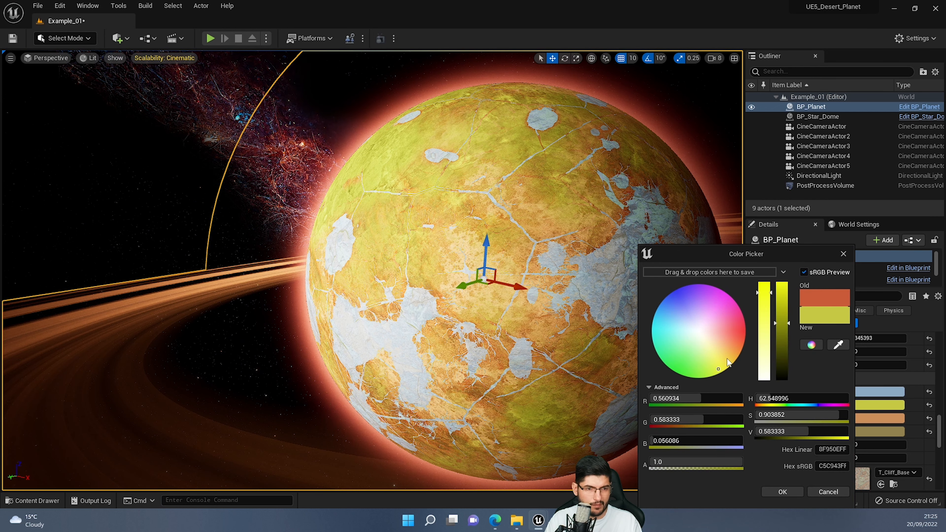
drag(728, 358, 739, 356)
click(789, 492)
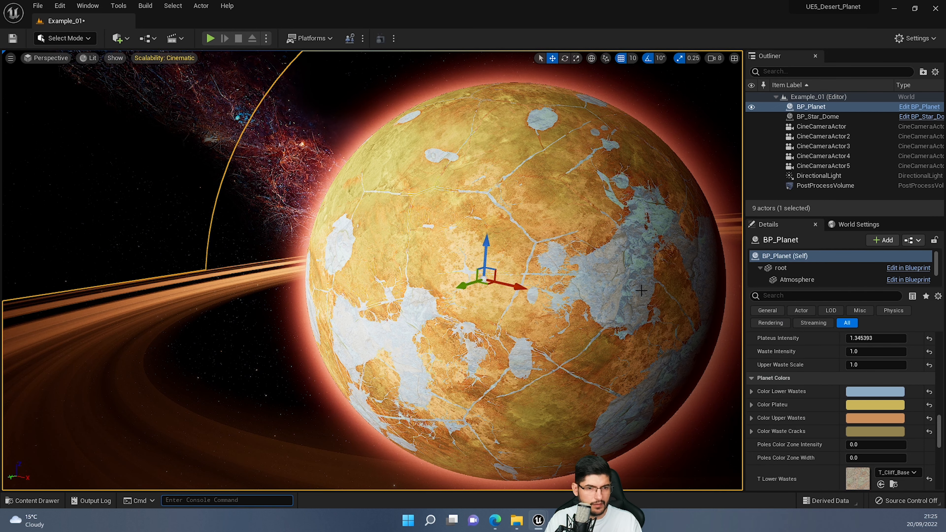
Change the plateau color to a dark green, hex sRGB 488141
click(871, 408)
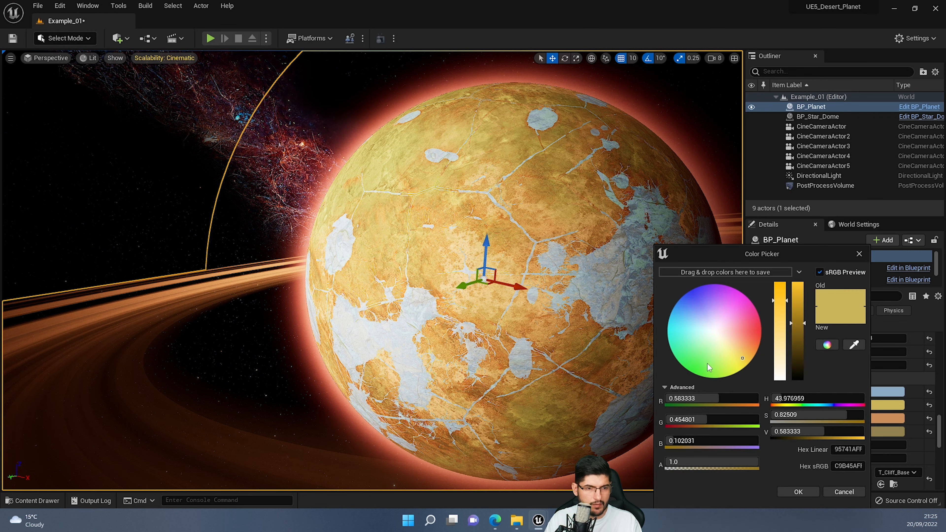
drag(708, 364, 703, 363)
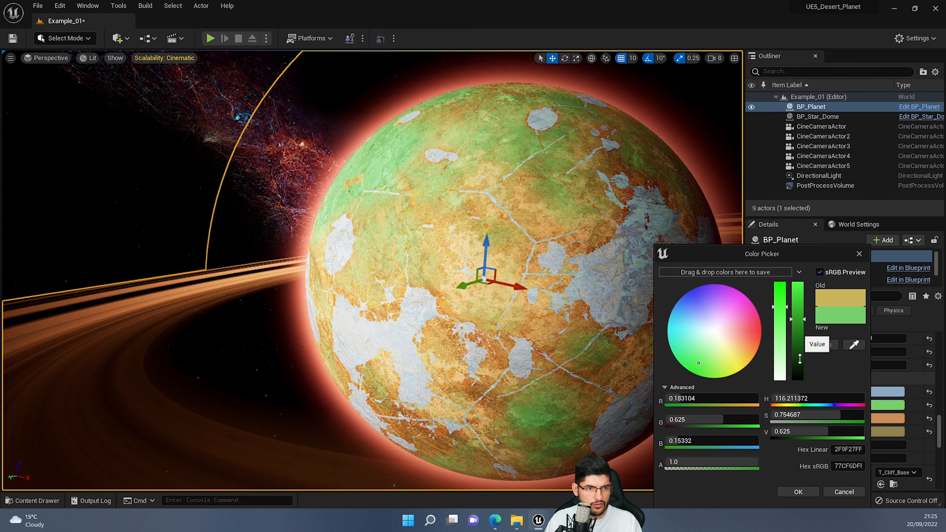
drag(798, 324, 797, 356)
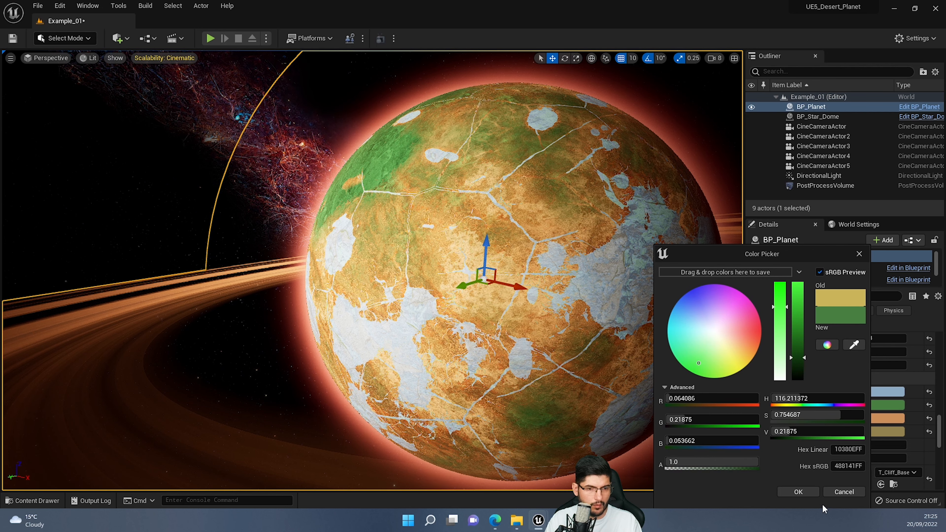
click(812, 495)
Change the planet's upper wastes color to a dark green with hue about 114 and value 0.25
right_drag(699, 288, 667, 303)
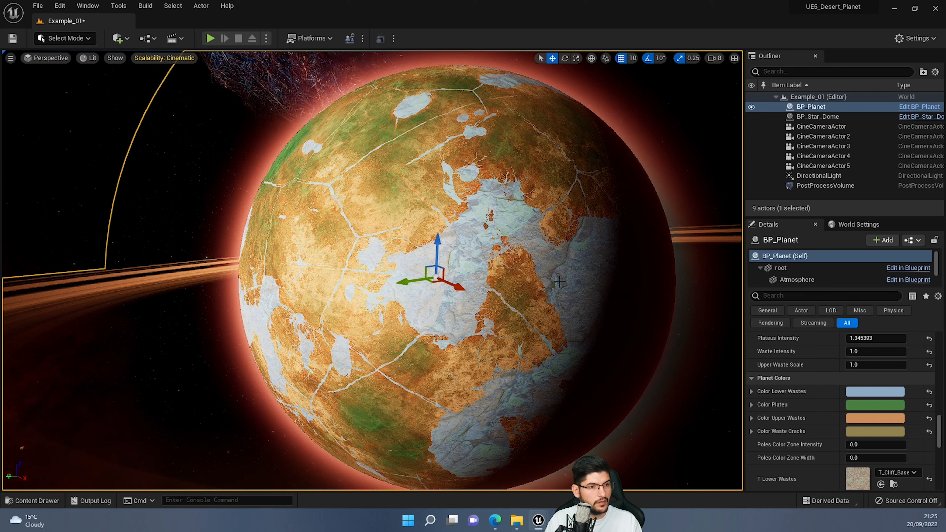
click(877, 418)
drag(739, 362, 708, 366)
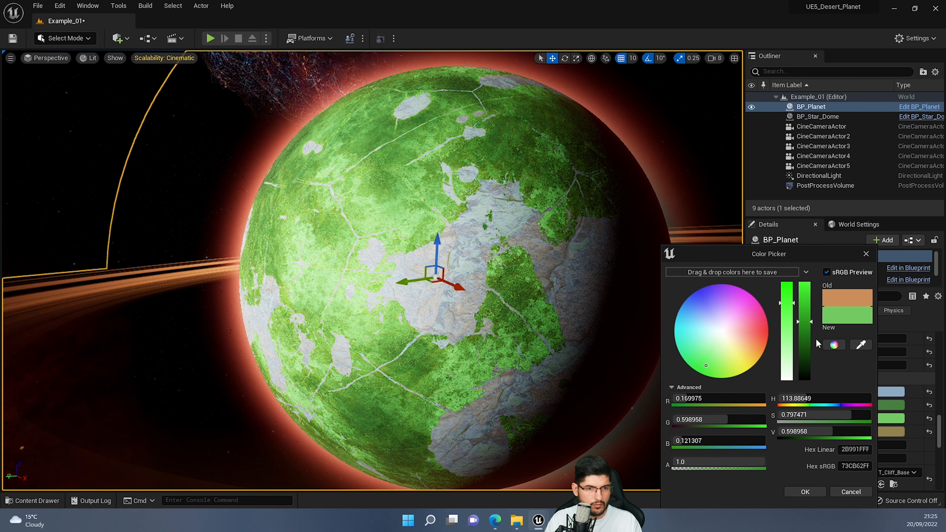
drag(807, 330, 808, 357)
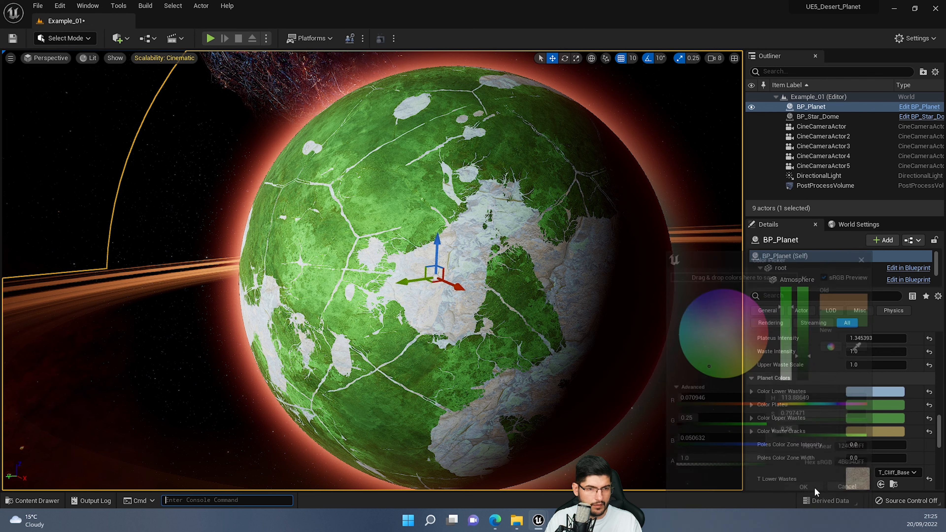
click(815, 488)
Lighten the plateau color to a brighter green, hex sRGB 7BC677
click(865, 404)
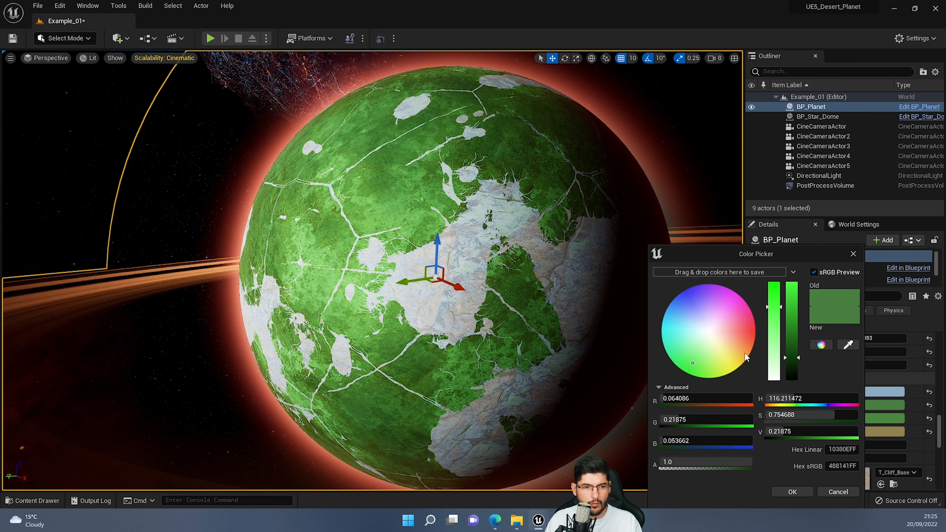
click(707, 368)
mouse_move(791, 365)
mouse_down()
mouse_move(796, 315)
mouse_move(796, 326)
mouse_up()
click(700, 352)
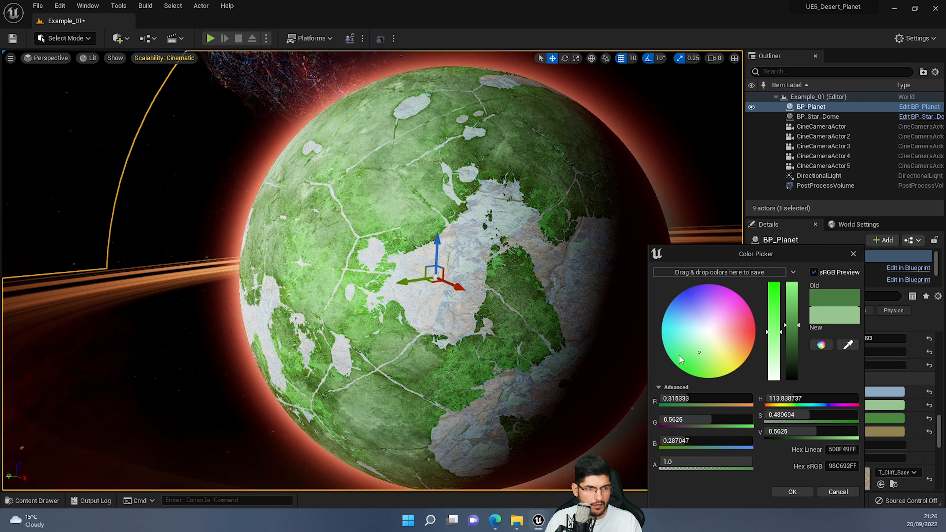
click(678, 355)
click(693, 359)
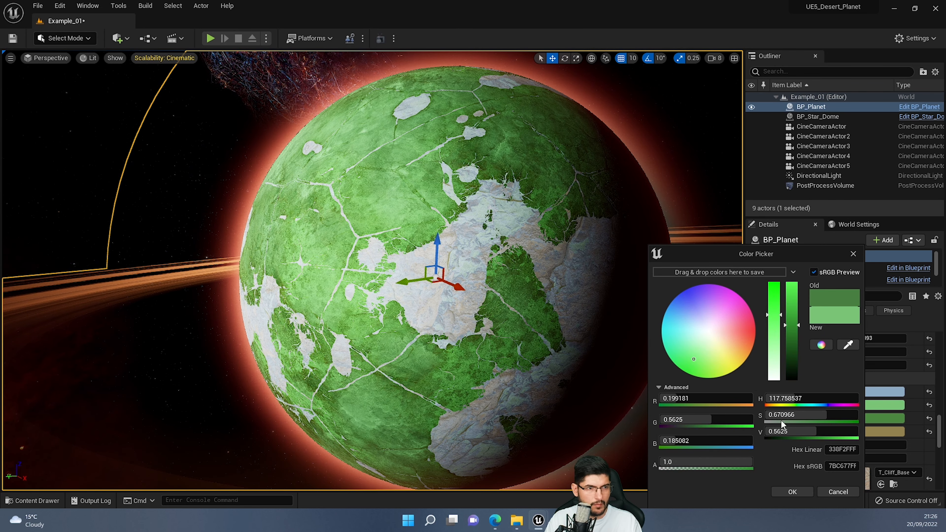
click(806, 494)
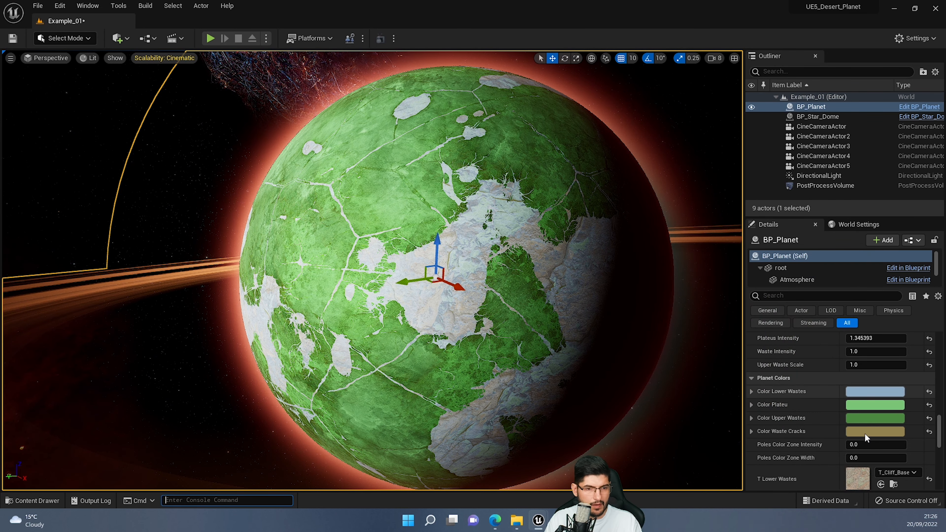
Change the planet's lower wastes color to a deeper blue, hex sRGB 3D5E8D
click(866, 396)
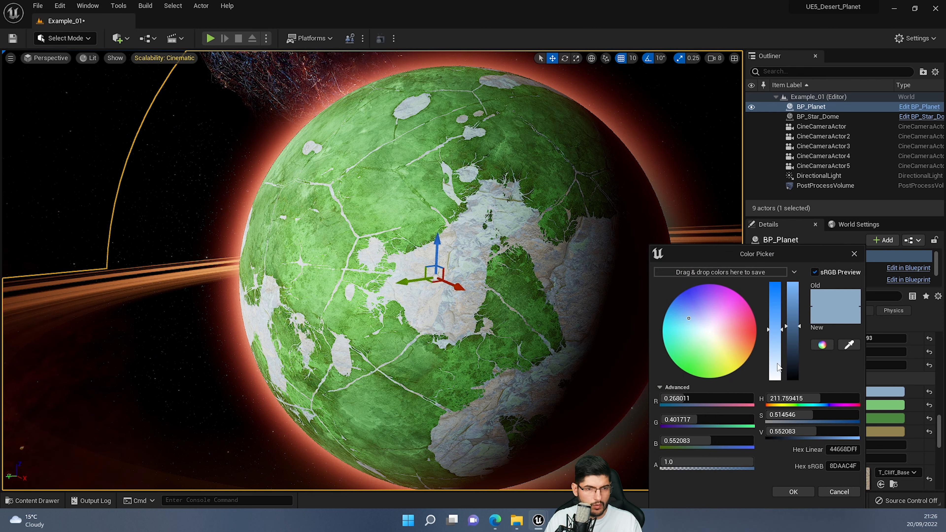
drag(787, 328, 787, 354)
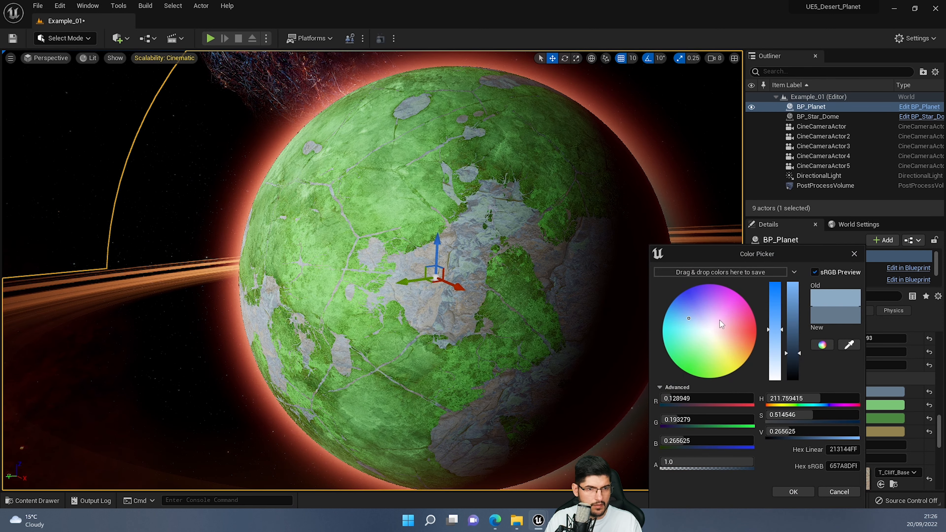
drag(675, 316, 680, 306)
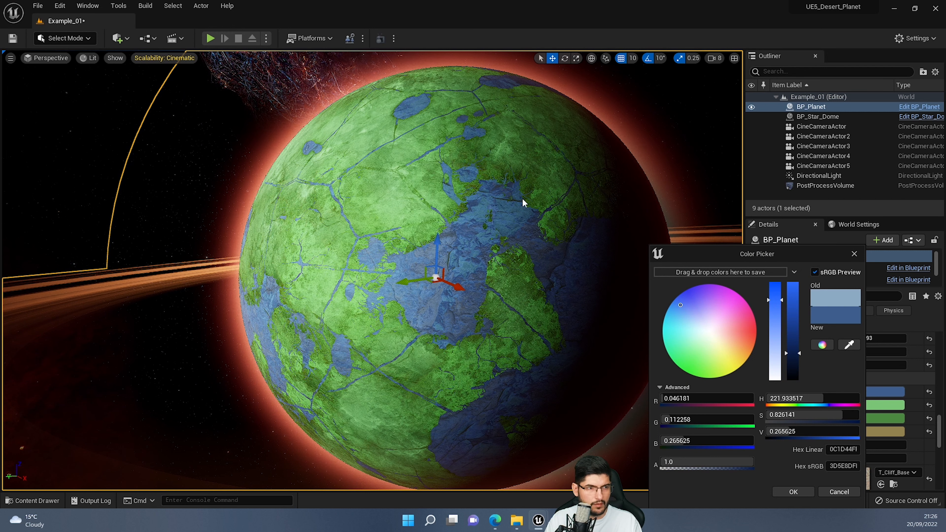
click(793, 492)
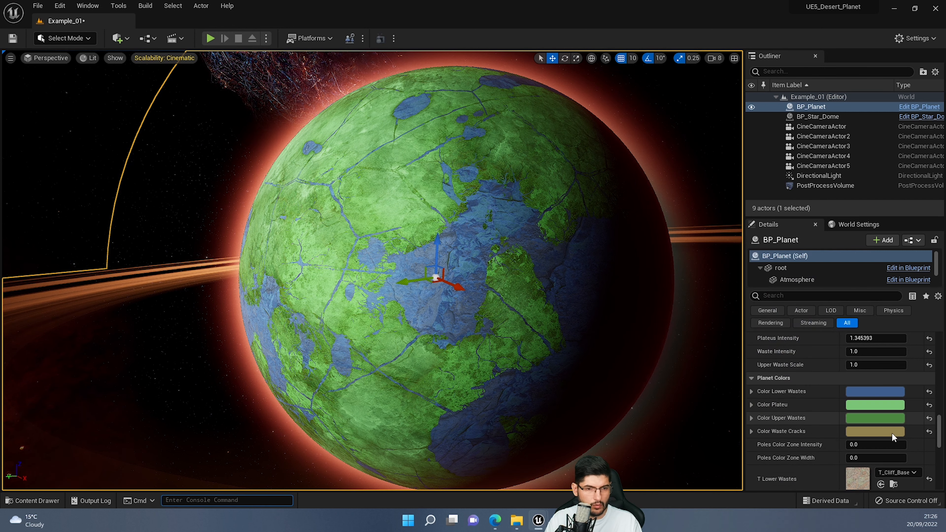
click(885, 432)
drag(723, 376, 696, 328)
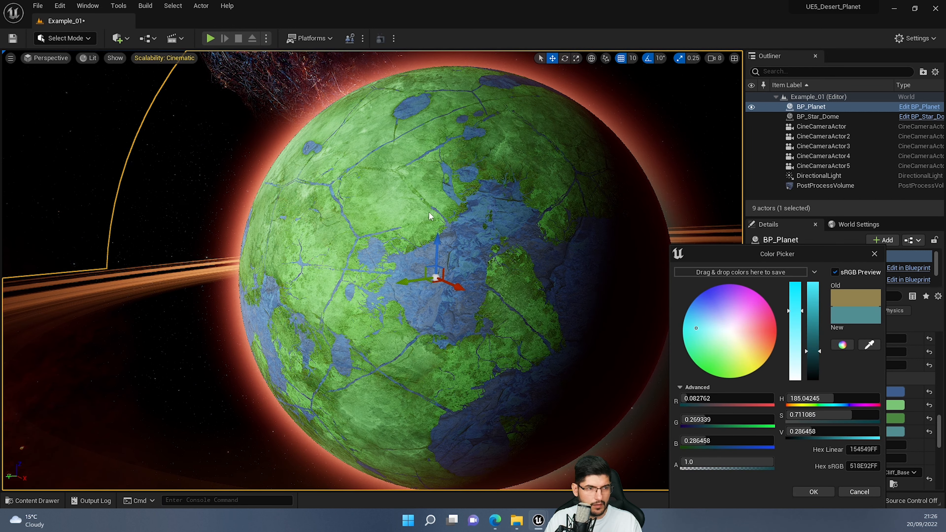
click(857, 492)
Examine the recolored planet surface from several angles and review its feature and color parameters
middle_drag(417, 195, 328, 178)
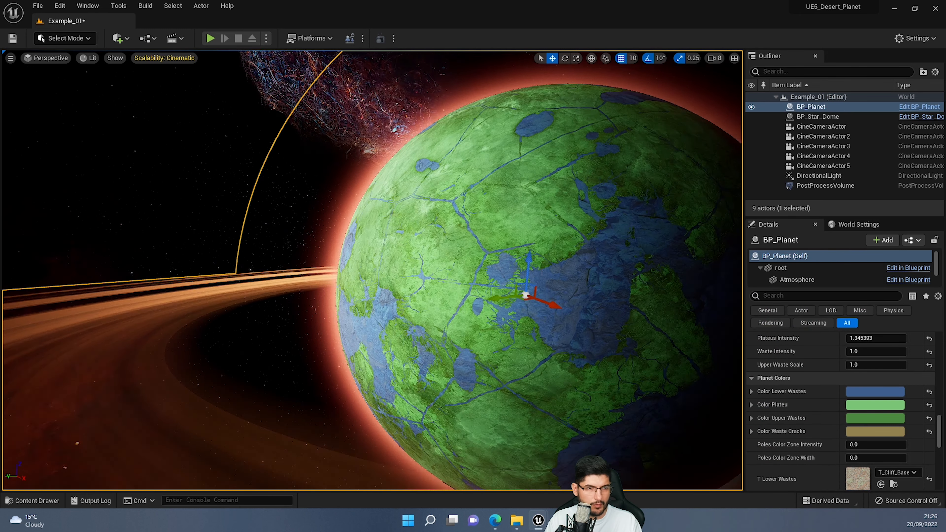
right_drag(451, 289, 483, 290)
scroll(863, 429, up, 3)
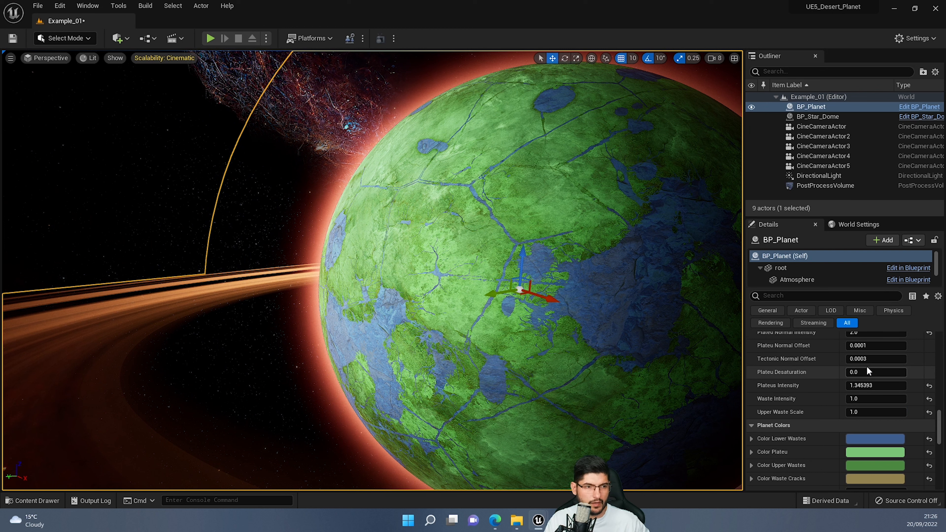
scroll(867, 367, up, 4)
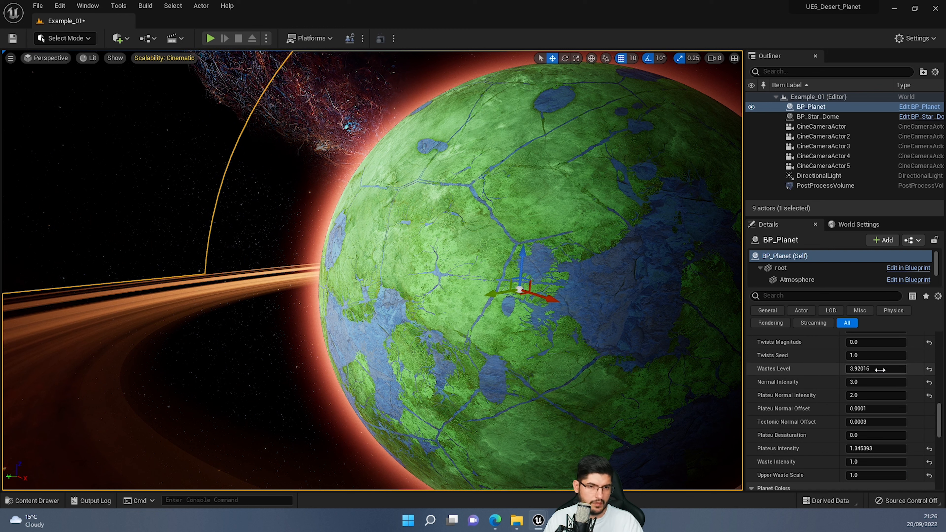
scroll(880, 369, down, 10)
scroll(649, 239, up, 2)
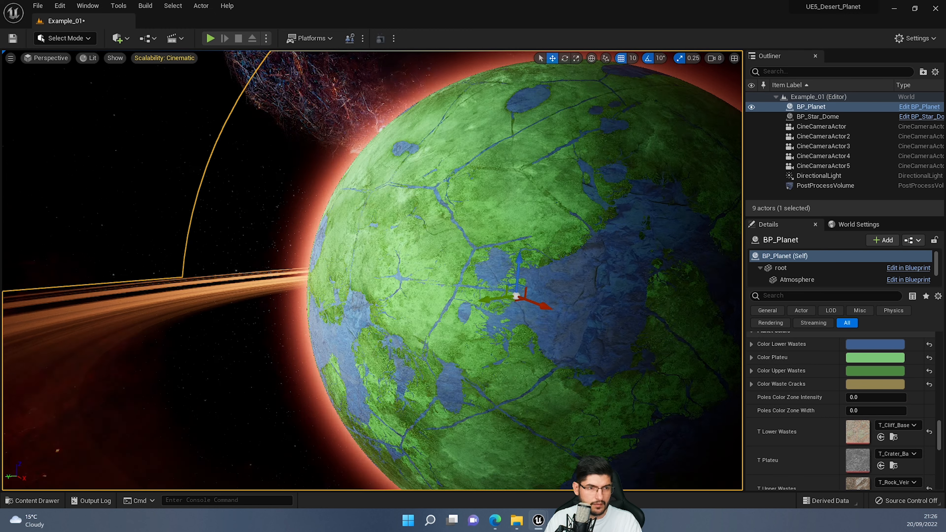
right_drag(476, 234, 504, 238)
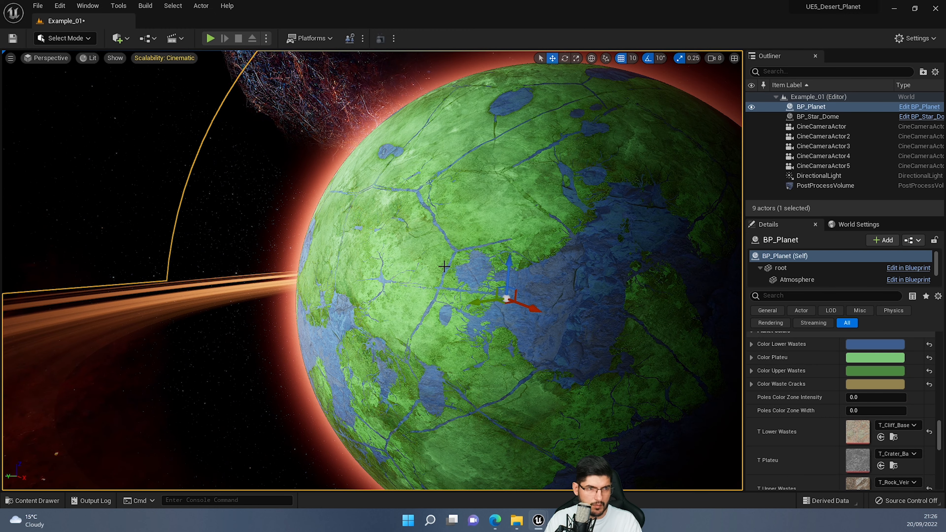
right_drag(576, 301, 544, 198)
key(q)
key(e)
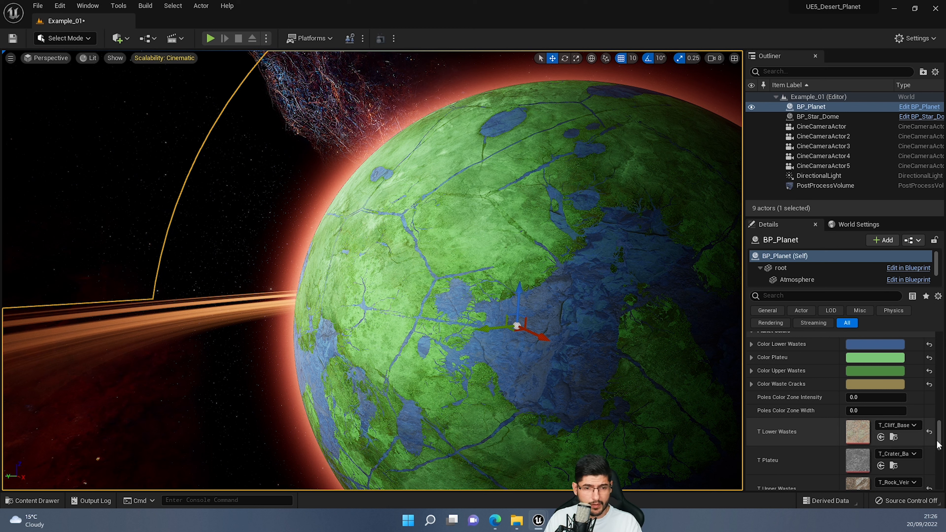
Change the atmosphere's Sunset Color 2 to a dark blue, hex sRGB 2A5269
scroll(860, 400, up, 10)
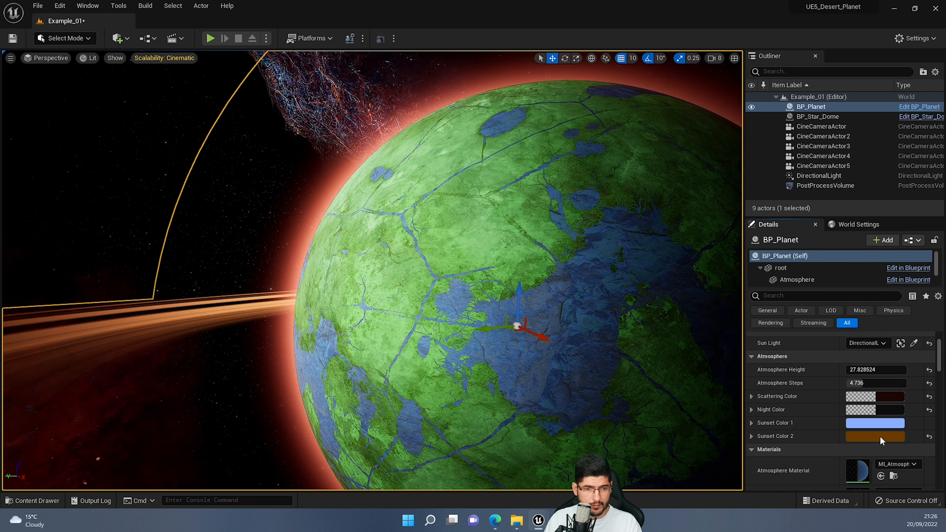
click(881, 437)
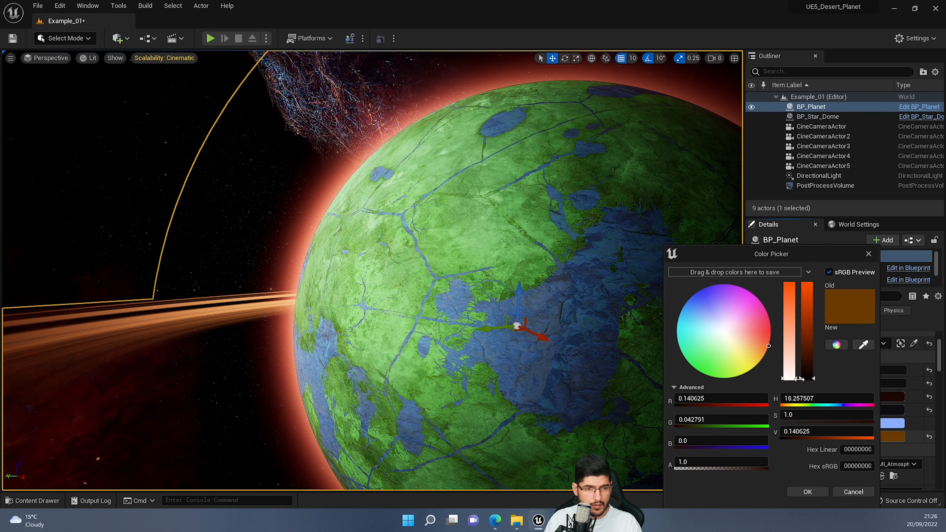
click(688, 312)
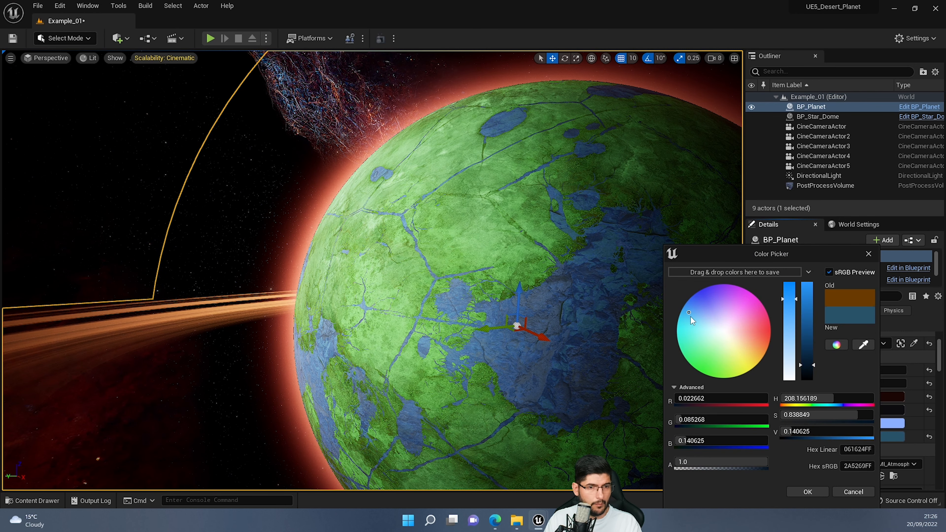
click(808, 491)
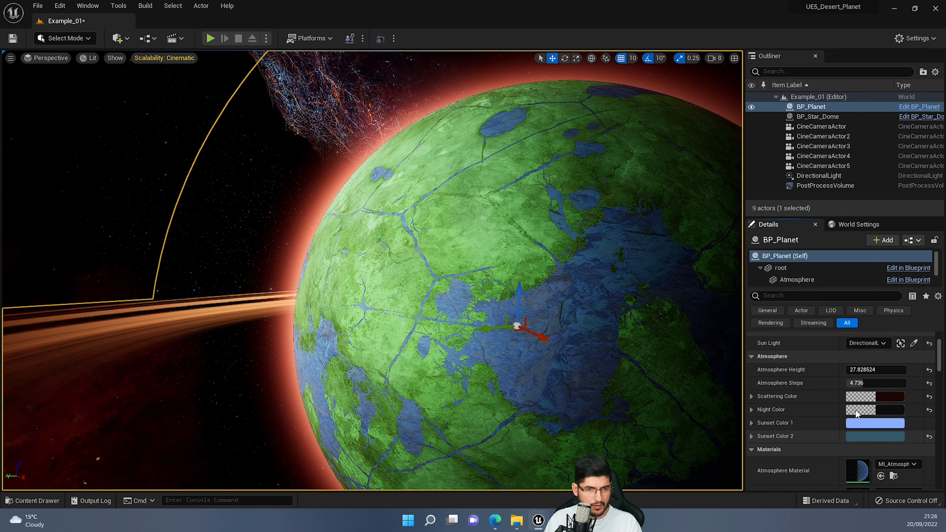
Change the atmosphere's scattering color to a very dark cyan-blue, hex sRGB 04151A, with alpha 0
click(889, 397)
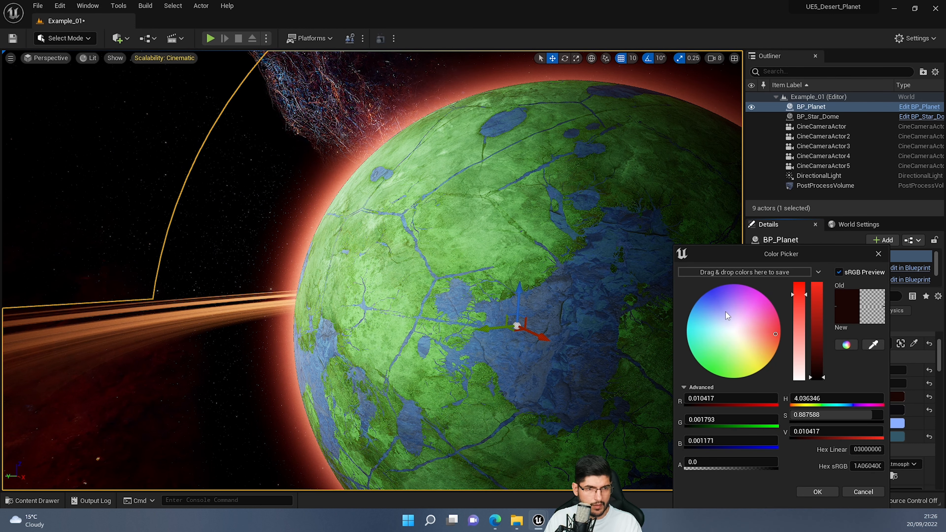
drag(704, 310, 695, 319)
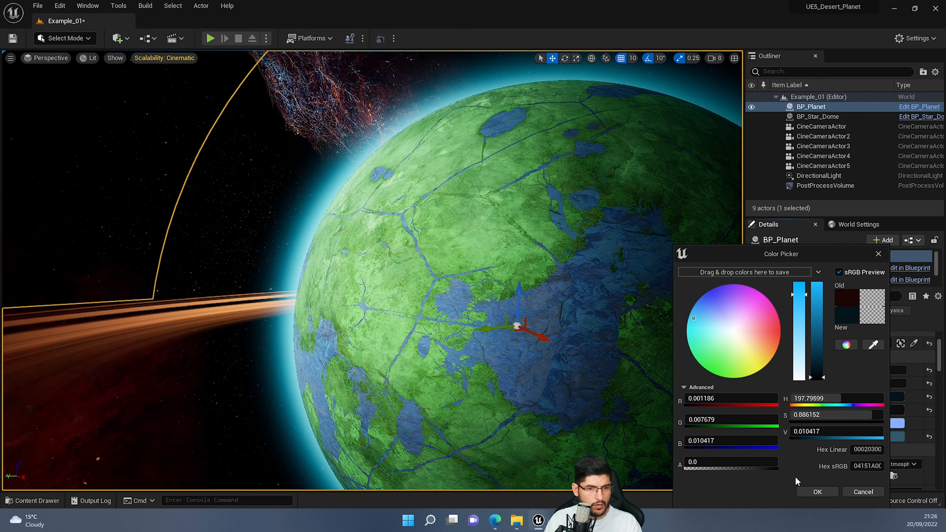
click(818, 492)
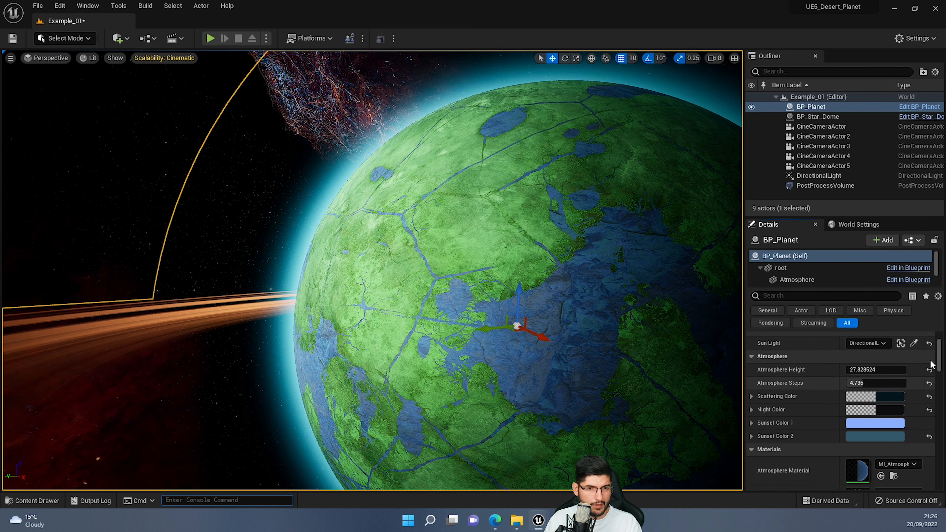
Locate the lower wastes texture in the Planet_Textures folder and move the Content Browser window clear of the planet's texture parameters
drag(936, 363, 938, 449)
scroll(834, 421, down, 3)
scroll(834, 421, down, 3)
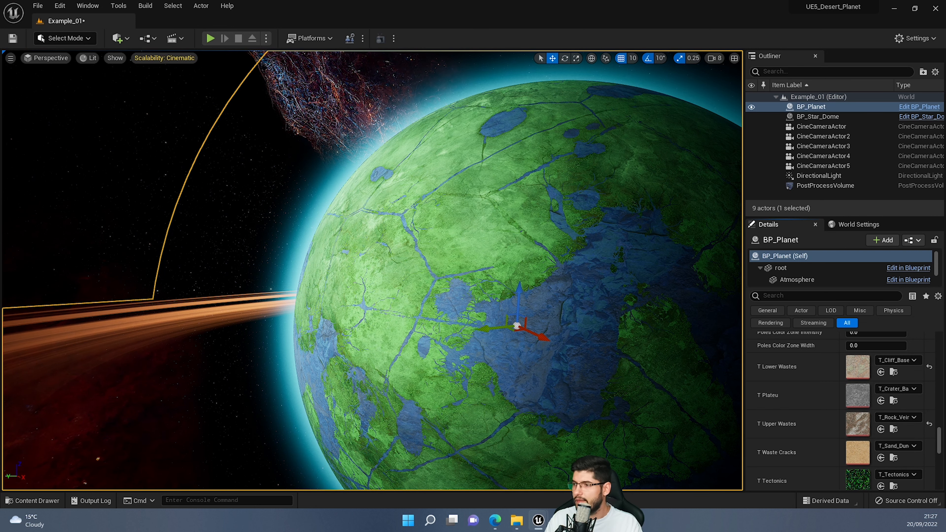
click(893, 372)
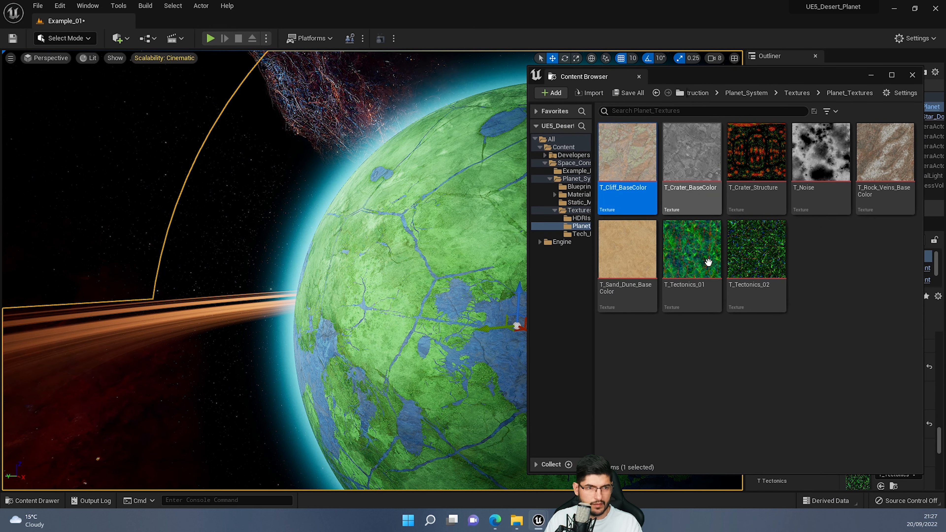
drag(708, 83, 166, 69)
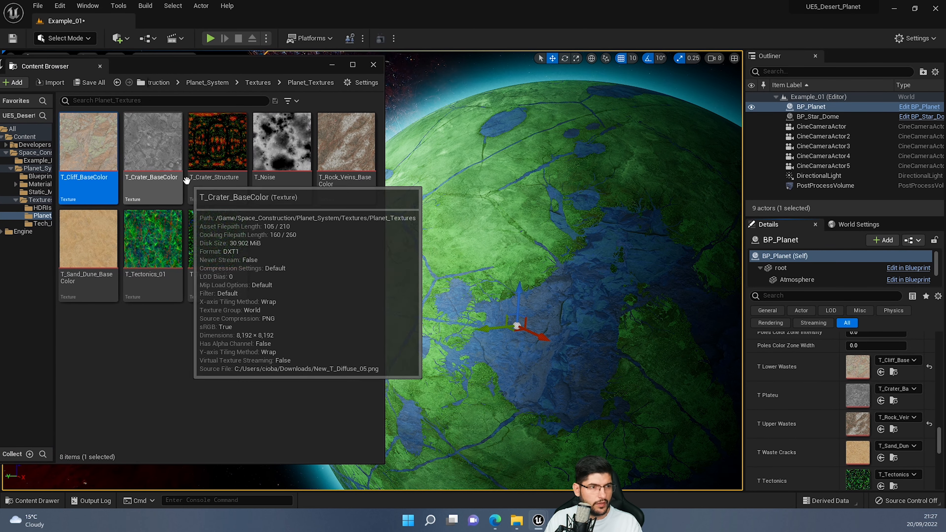
click(314, 157)
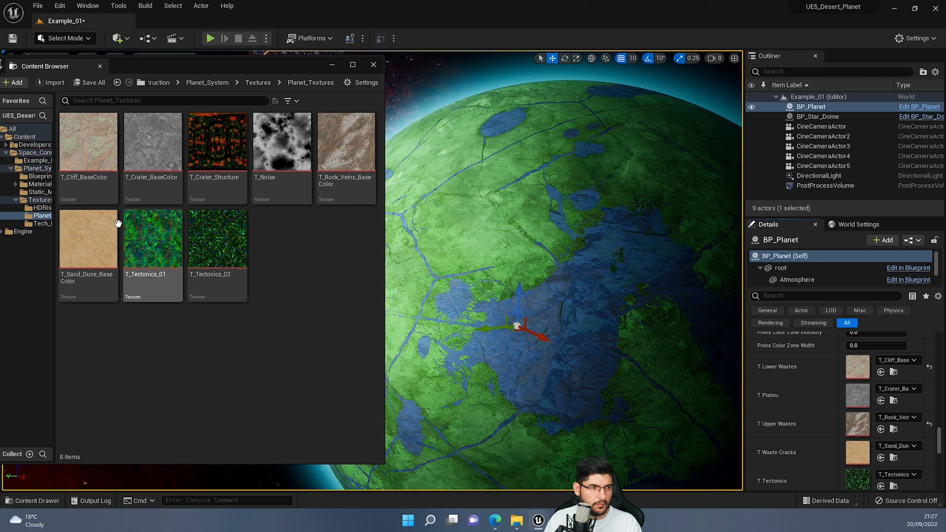
Try T_Tectonics_01 as the planet's tectonics texture and put T_Tectonics_02 back
scroll(771, 391, down, 2)
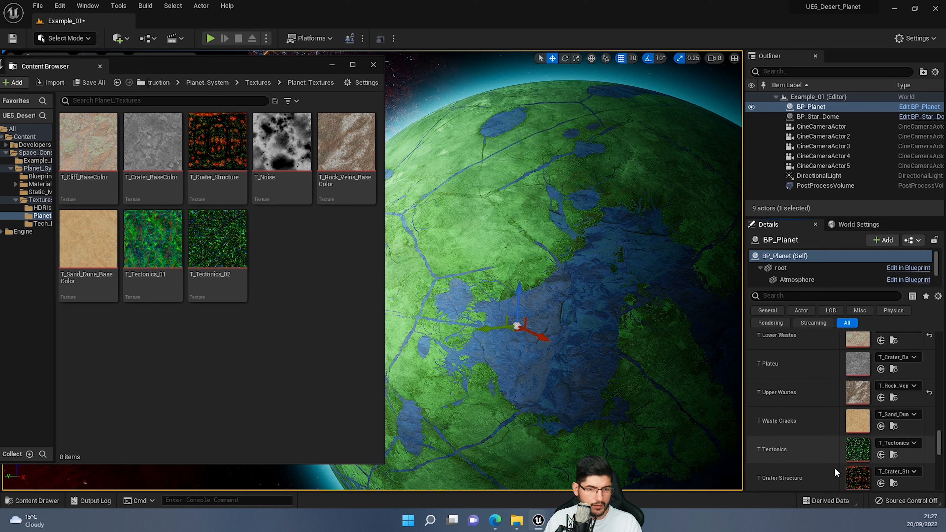
drag(151, 265, 864, 451)
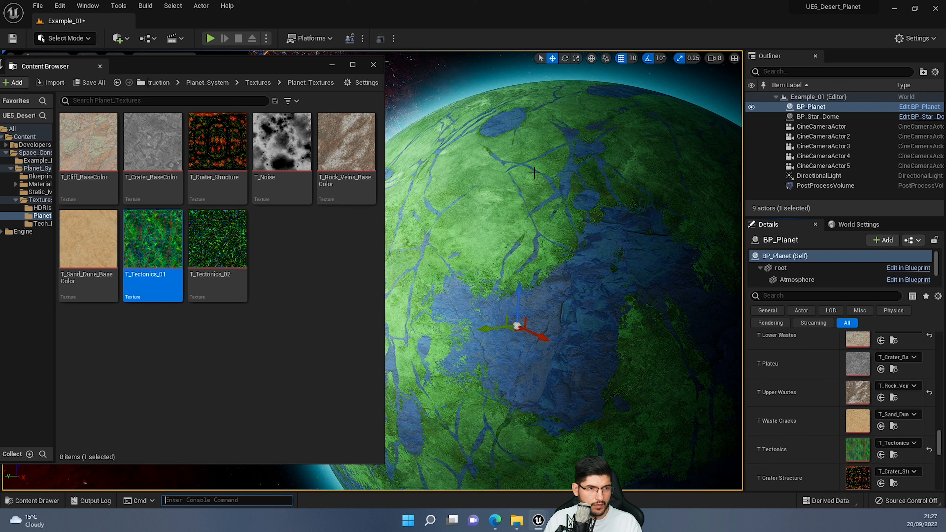
drag(218, 242, 863, 451)
scroll(850, 375, up, 1)
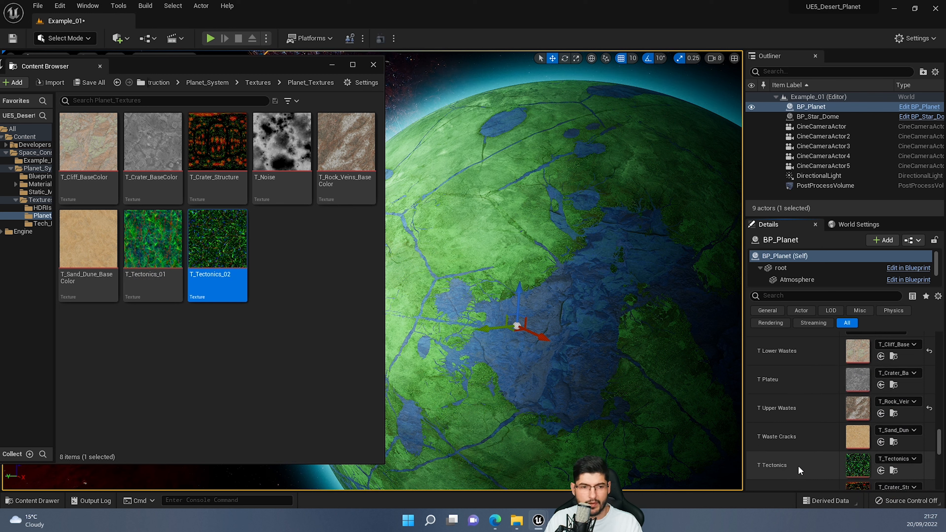
click(341, 316)
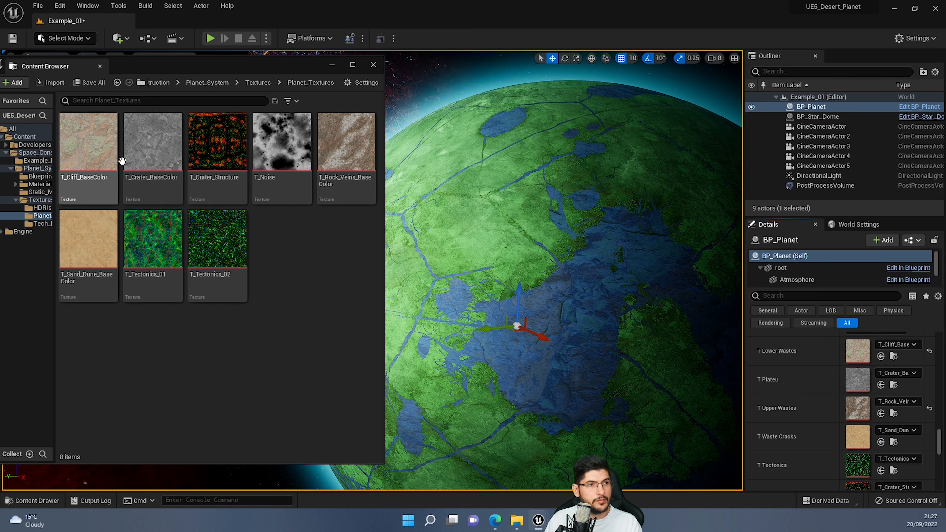
Try T_Rock_Veins_BaseColor as the plateau texture and undo the change
drag(335, 149, 857, 379)
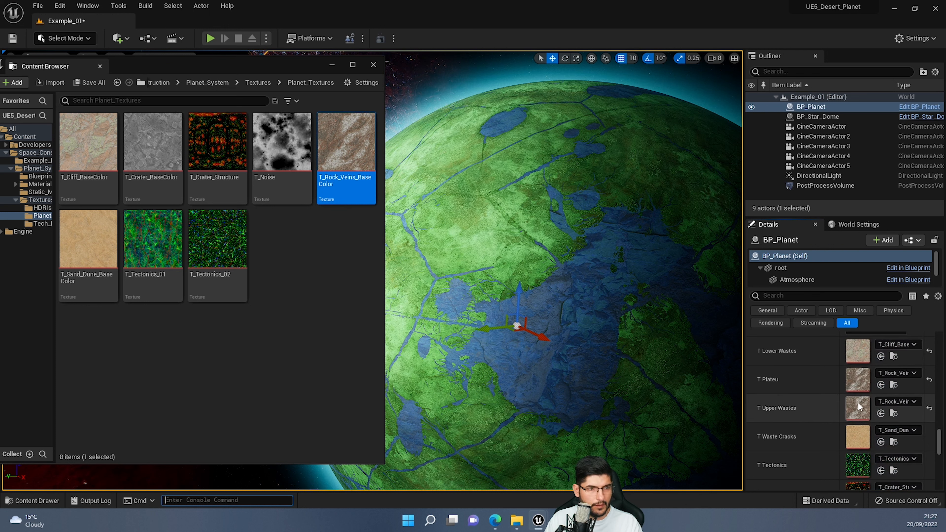
click(299, 342)
key(ctrl+z)
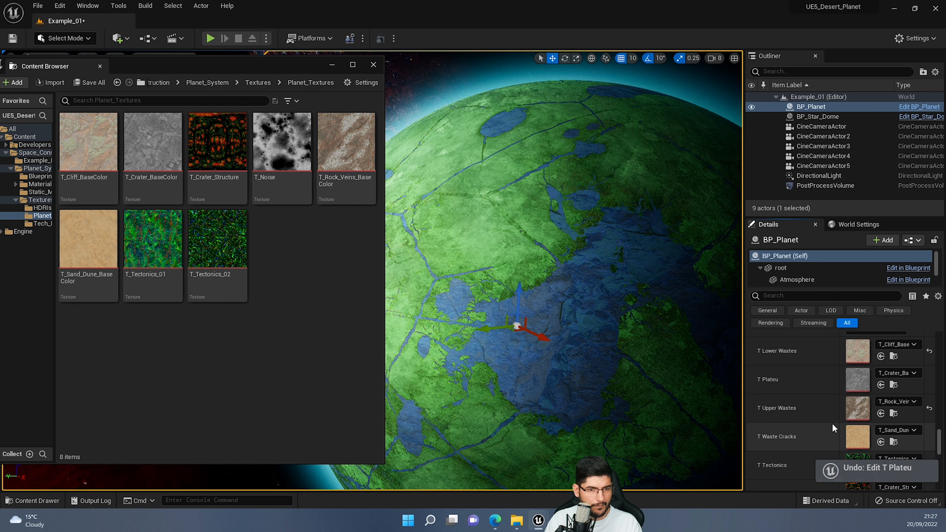
Assign the T_Rock_Veins_BaseColor texture to the planet's lower wastes and inspect the surface
drag(346, 149, 859, 351)
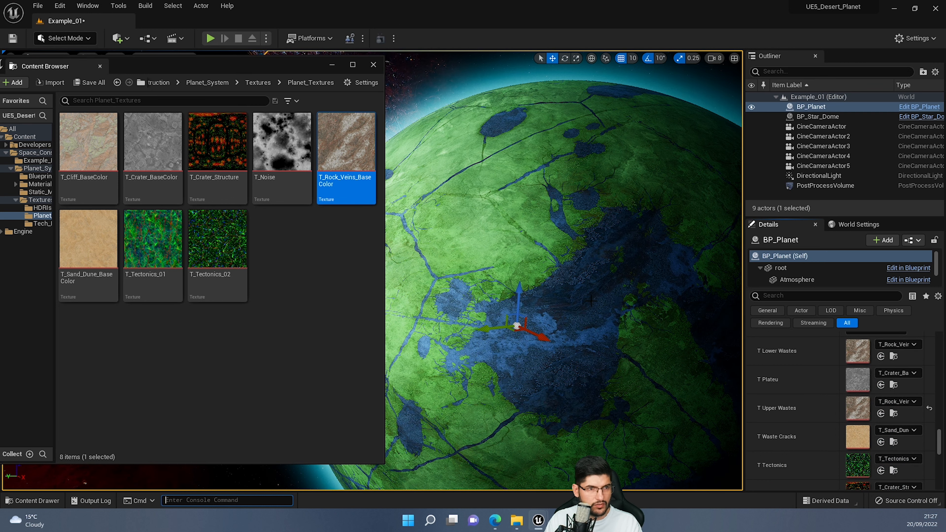
right_drag(591, 301, 487, 386)
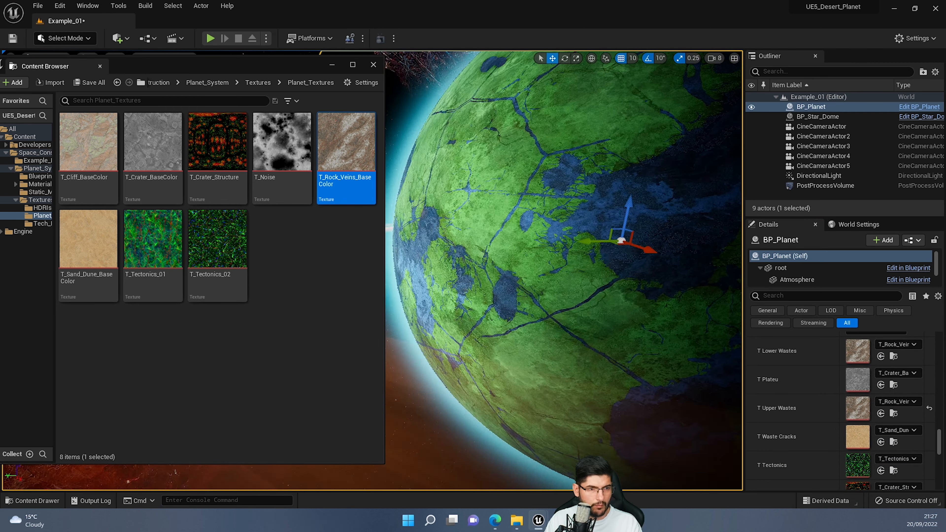
right_drag(620, 251, 619, 250)
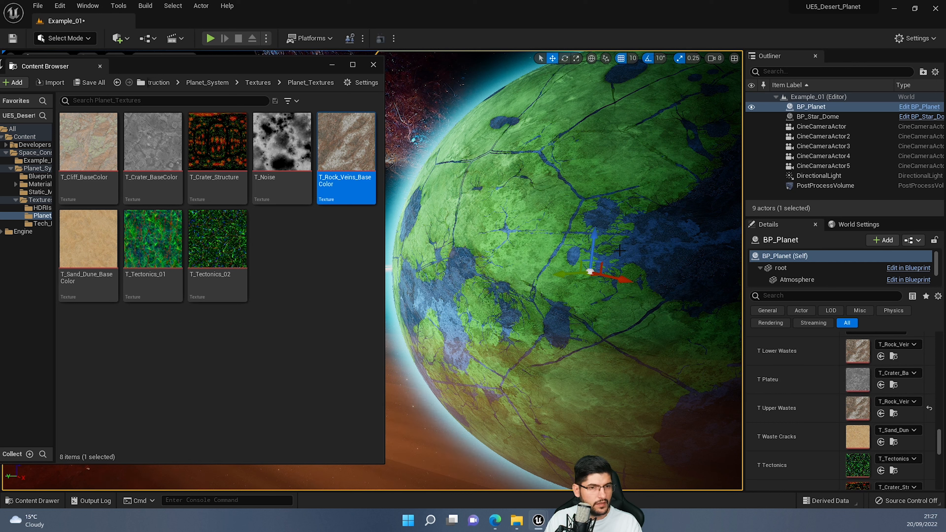
Set the planet's waste intensity to about 1.229
scroll(905, 387, up, 3)
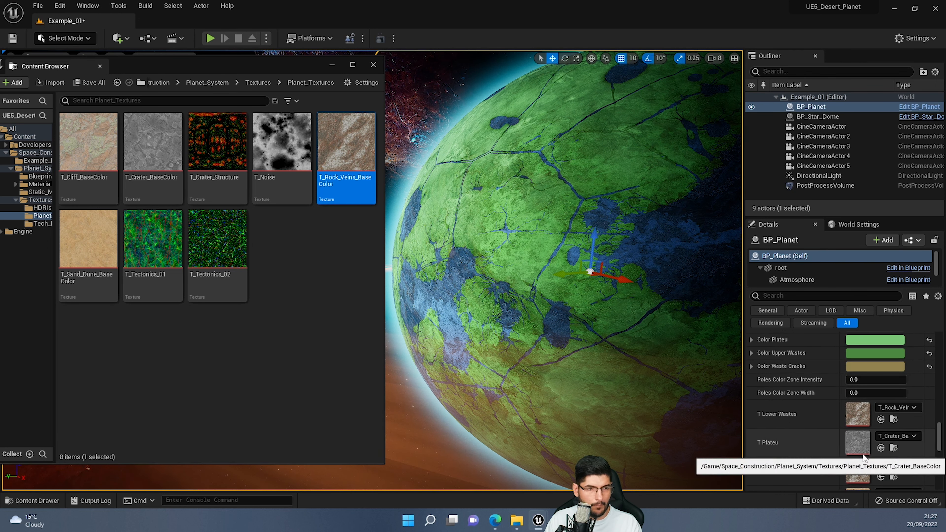
scroll(848, 451, up, 5)
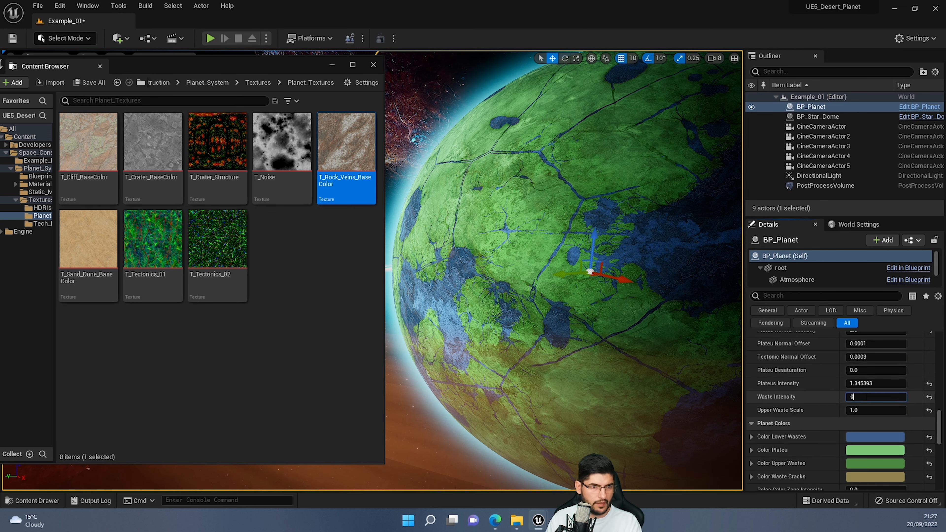
key(w)
right_drag(648, 316, 708, 291)
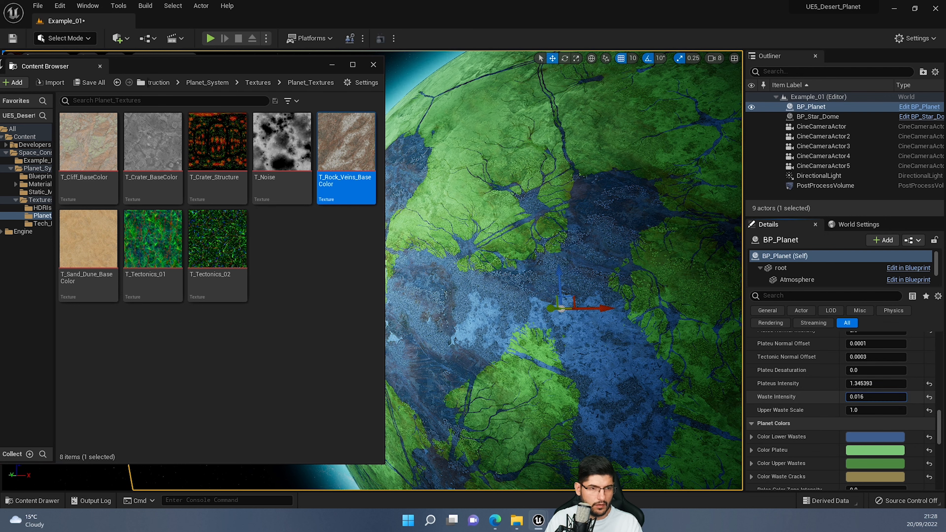
drag(859, 397, 884, 397)
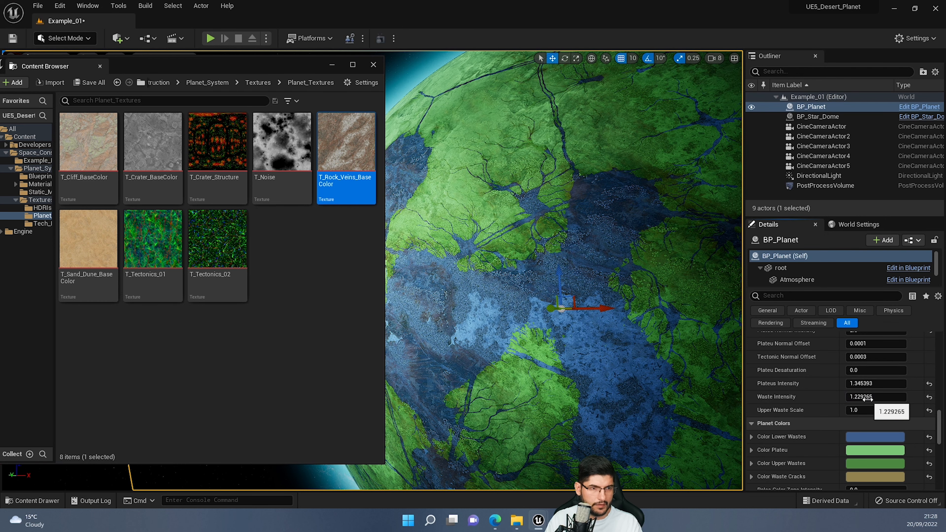
Undo the last waste intensity change, then try a plateau normal intensity of 12.0 and put 2.0 back
key(ctrl+z)
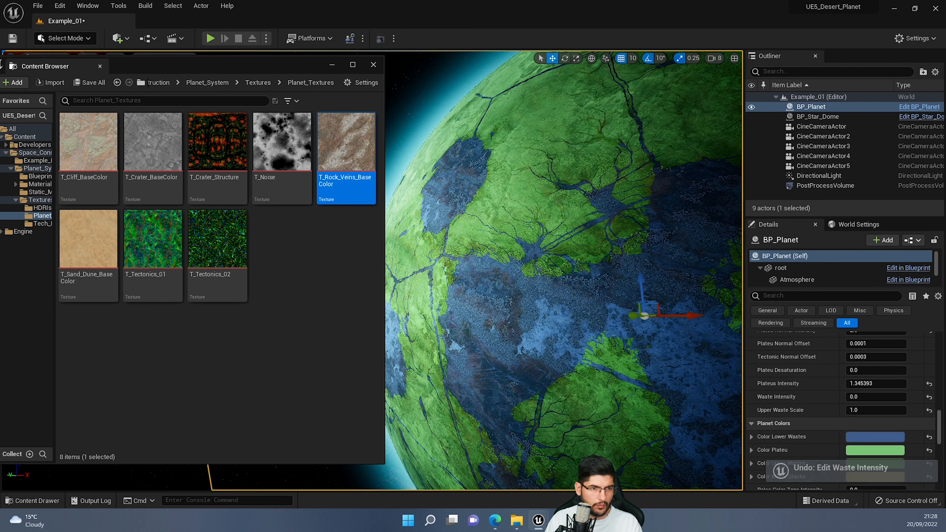
right_drag(704, 371, 714, 371)
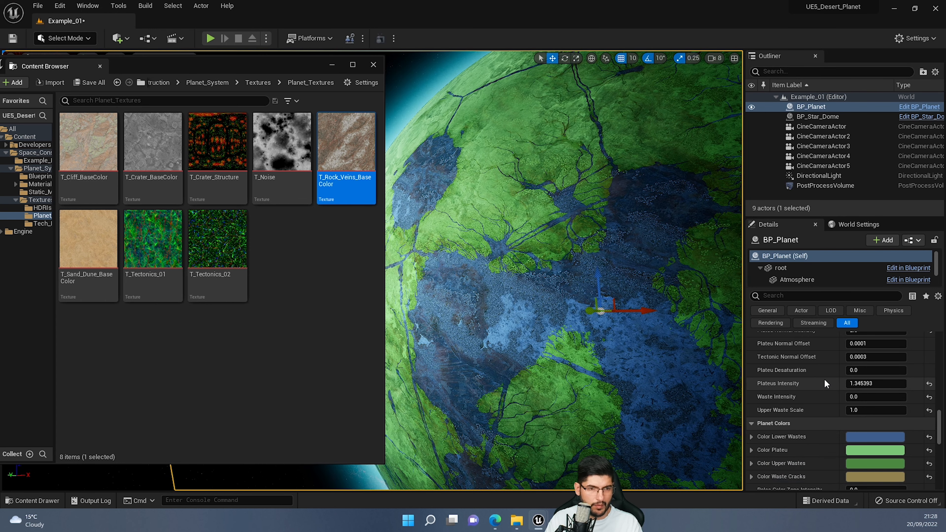
scroll(835, 377, up, 3)
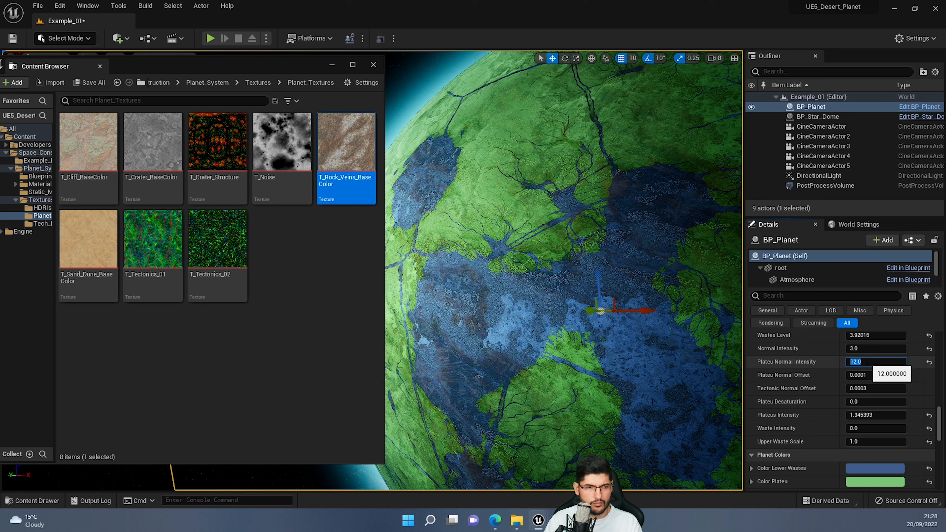
click(860, 348)
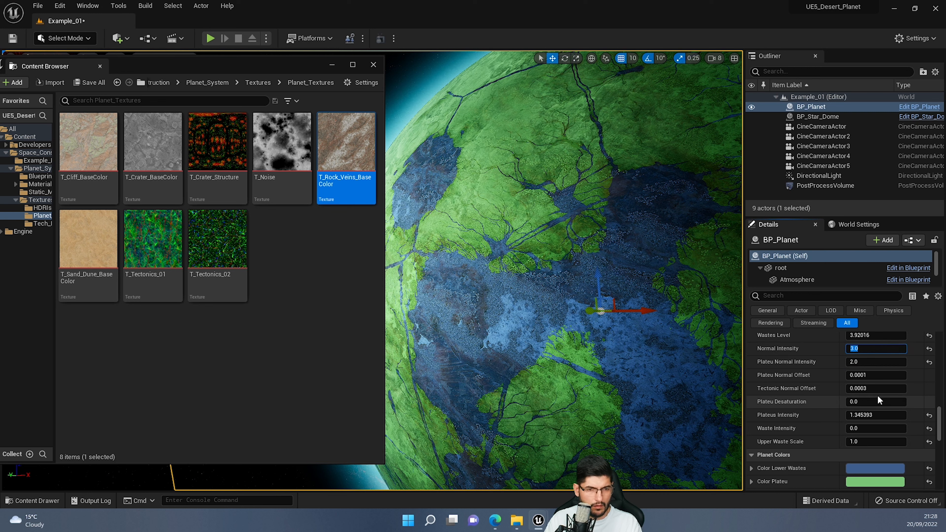
Try an upper waste scale of about 1.546 on the planet and undo the change
scroll(874, 410, down, 1)
drag(868, 424, 887, 423)
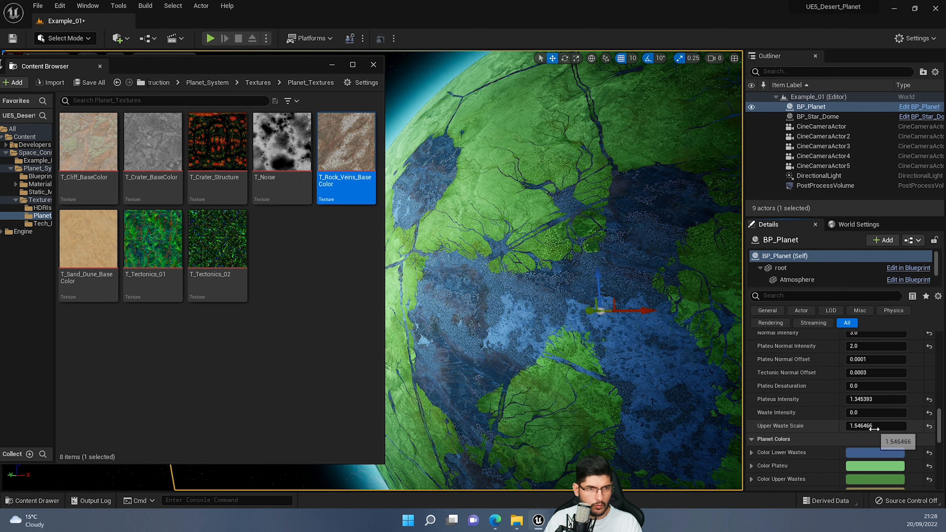
key(ctrl+z)
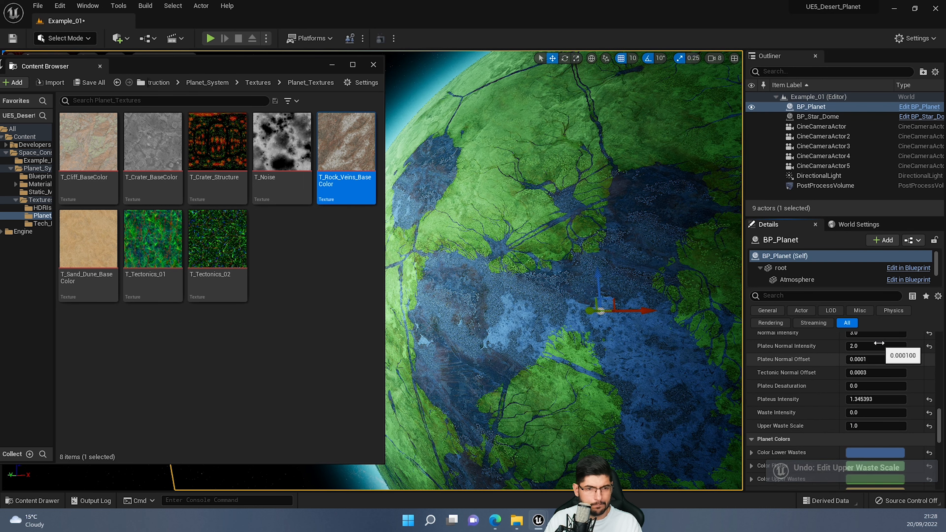
Set the planet's wastes level to about 3.911 and inspect the surface up close and from farther away
scroll(865, 366, up, 1)
scroll(864, 366, up, 2)
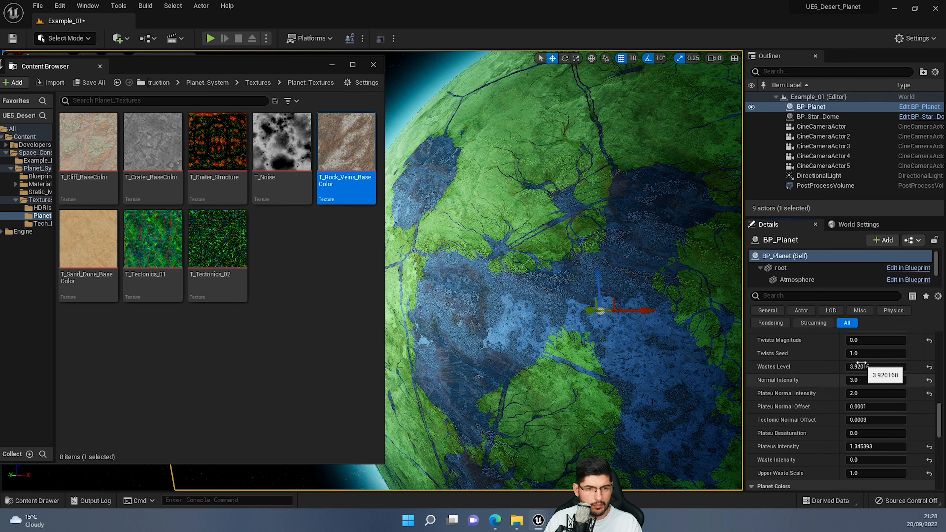
mouse_move(862, 367)
mouse_down()
mouse_move(883, 367)
mouse_move(862, 366)
mouse_up()
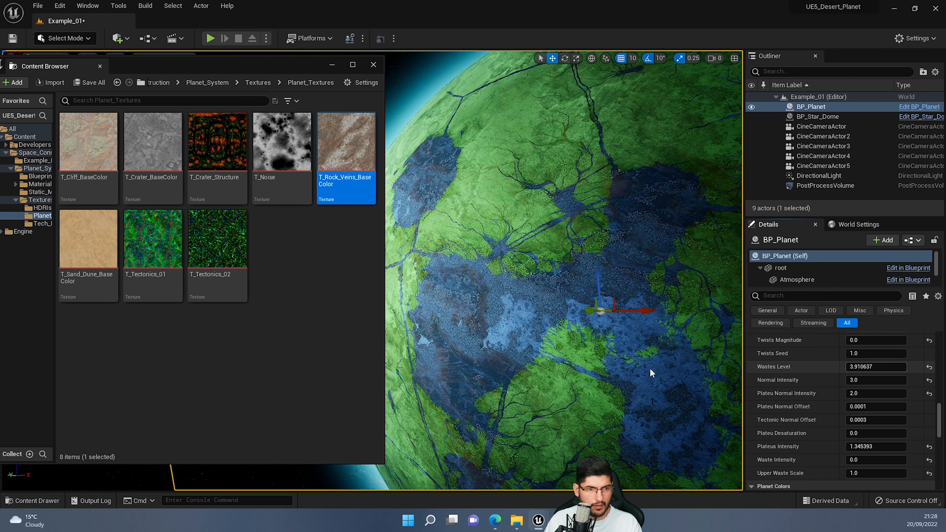
right_drag(650, 373, 648, 349)
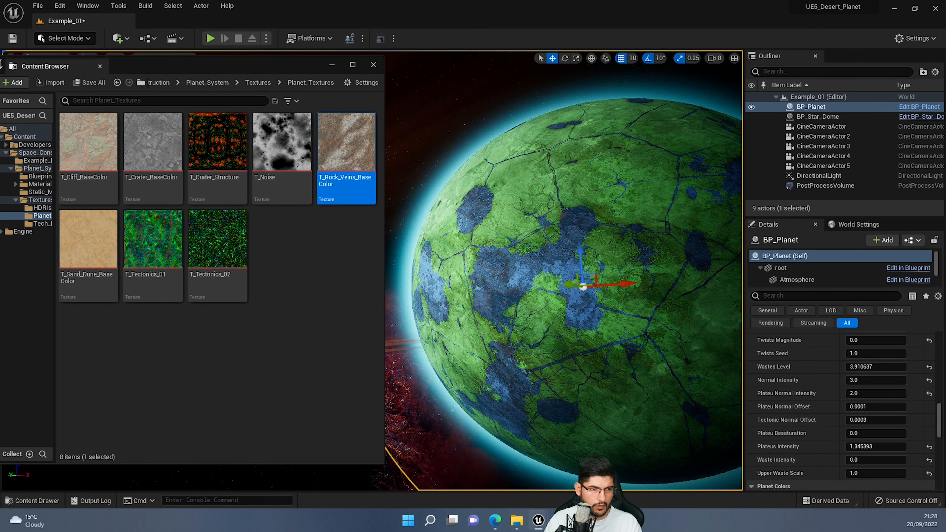
right_drag(594, 335, 590, 334)
Set the planet's plateau height contrast to 0 and check the surface
scroll(829, 421, down, 3)
scroll(867, 403, down, 2)
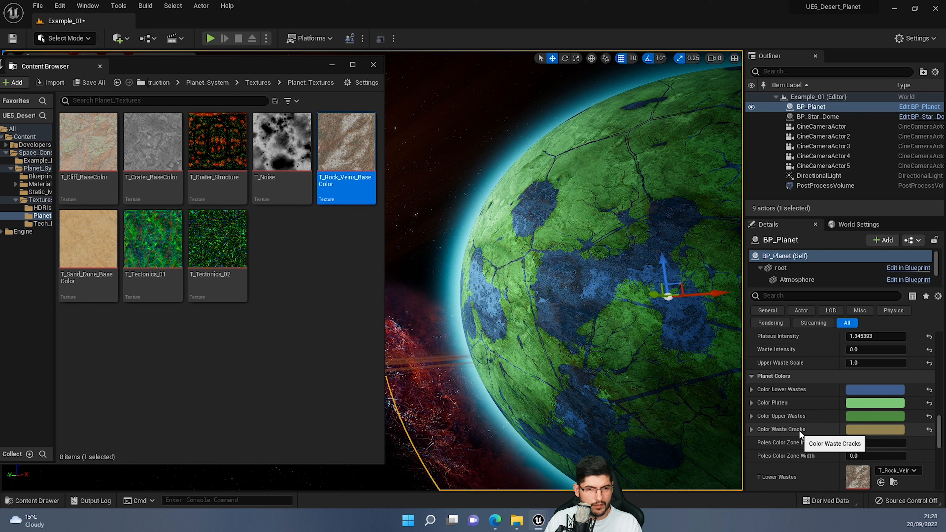
scroll(812, 426, up, 3)
scroll(812, 428, up, 5)
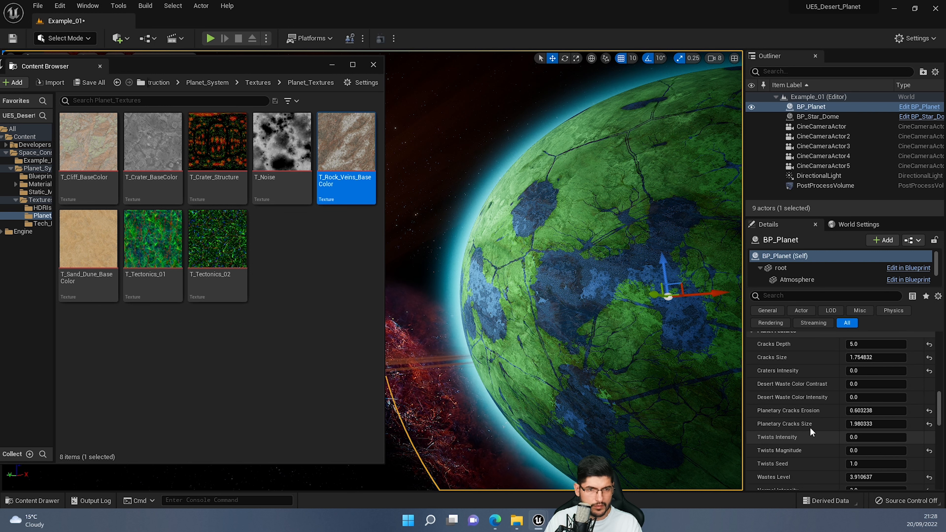
scroll(866, 422, down, 1)
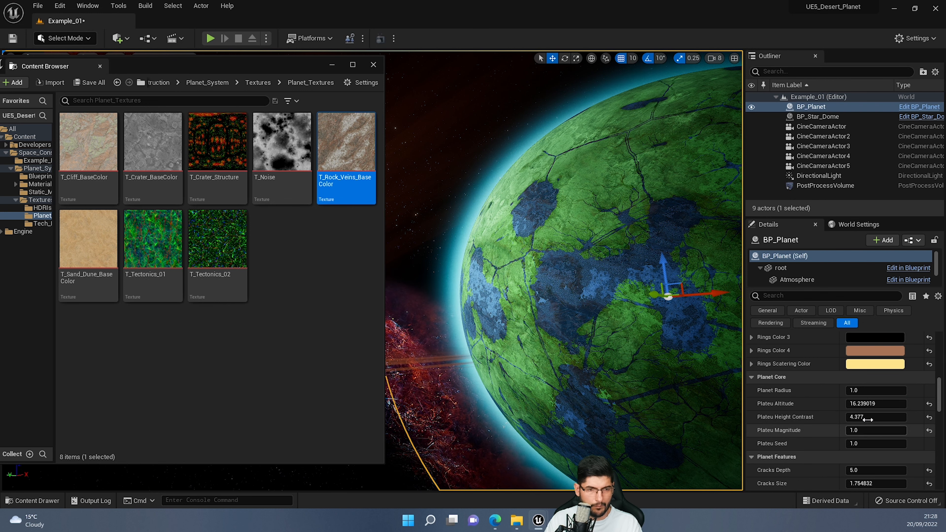
drag(861, 417, 853, 417)
click(866, 419)
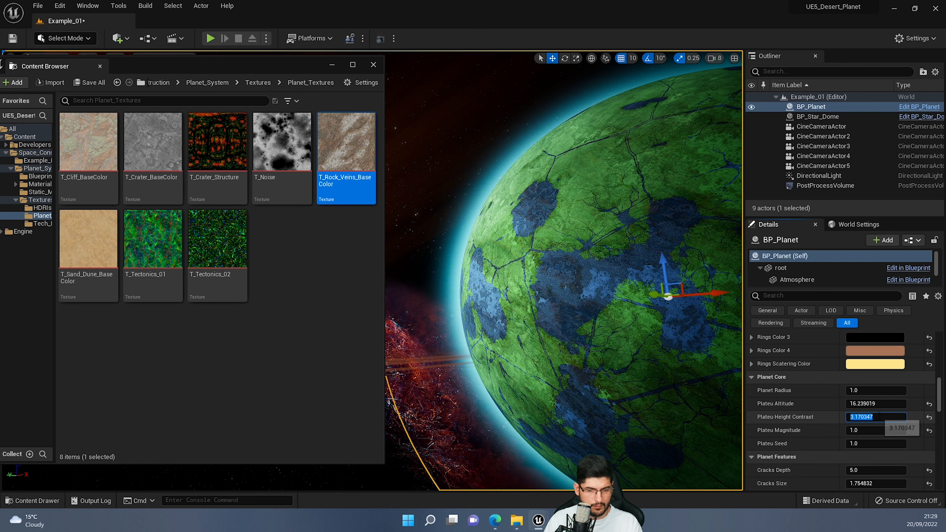
text(0)
key(Return)
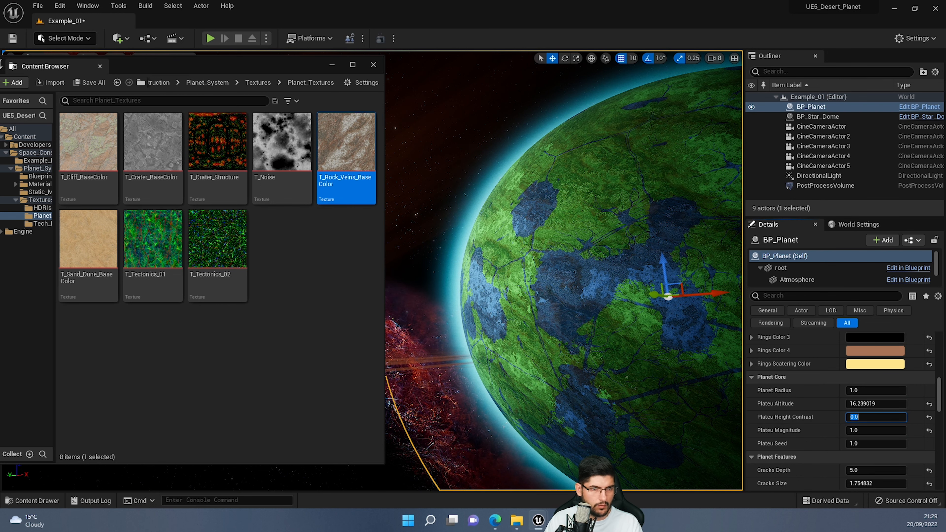
mouse_move(699, 340)
right_down()
mouse_move(719, 337)
mouse_move(740, 309)
mouse_move(698, 340)
right_up()
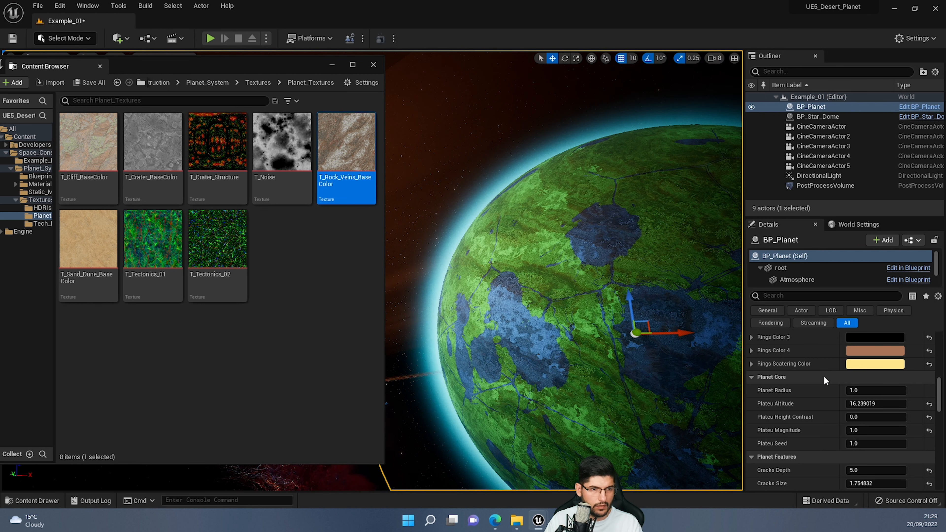
Try a plateau height contrast of about 7.51 on the planet and undo the change
drag(876, 417, 931, 417)
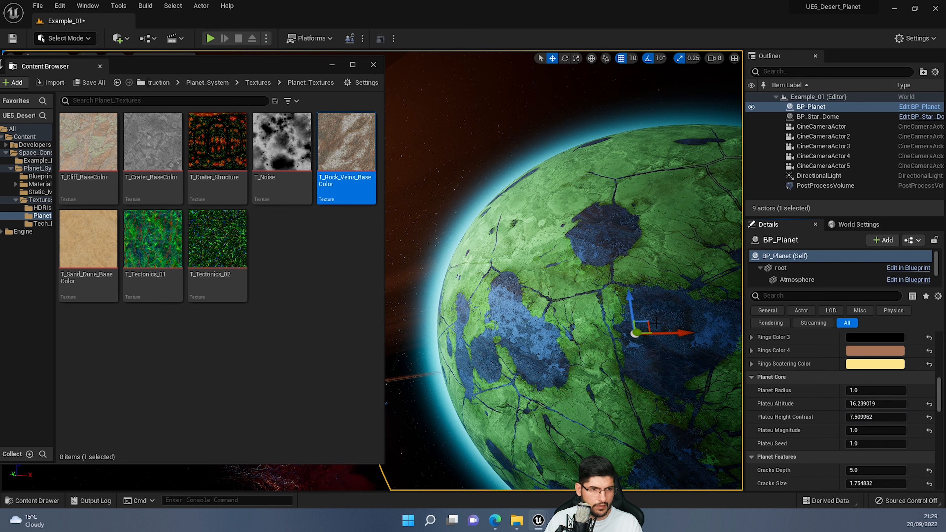
key(ctrl+z)
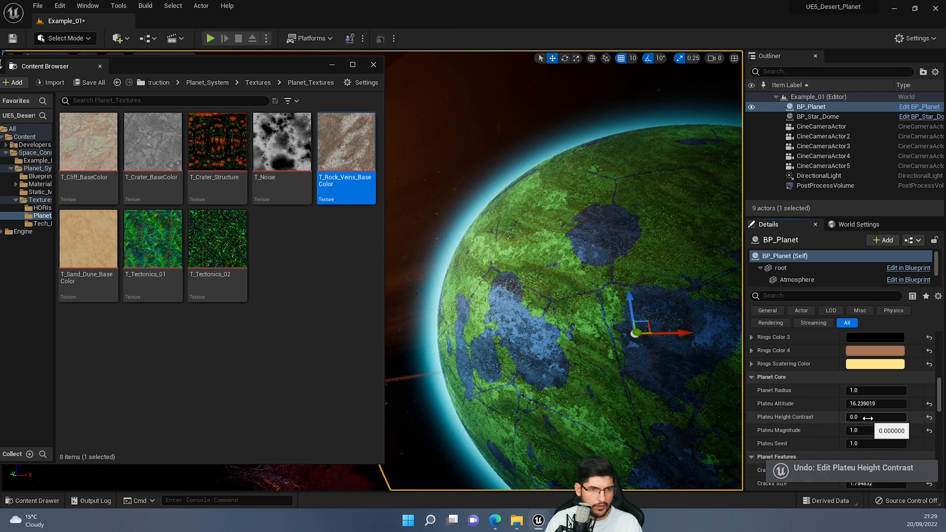
Change the planet's waste cracks color to bright yellow
scroll(912, 413, down, 3)
scroll(910, 416, down, 6)
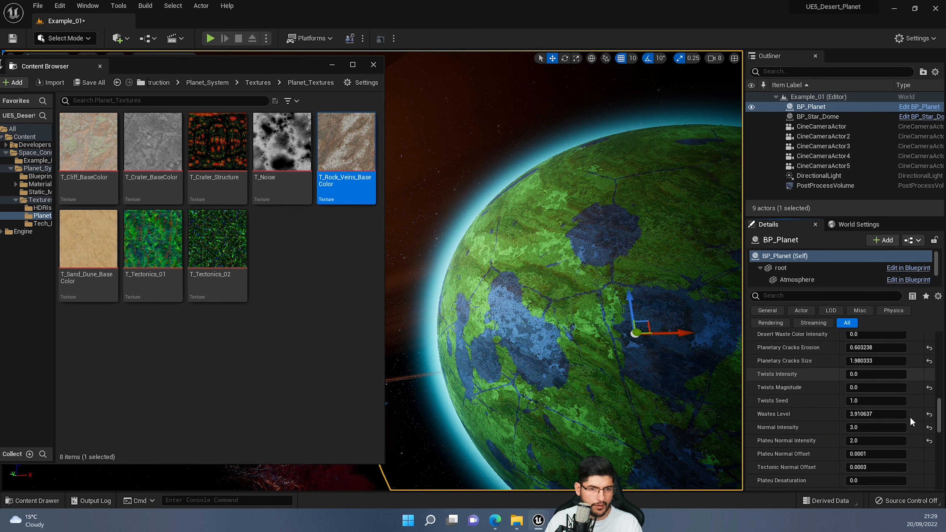
scroll(873, 445, down, 3)
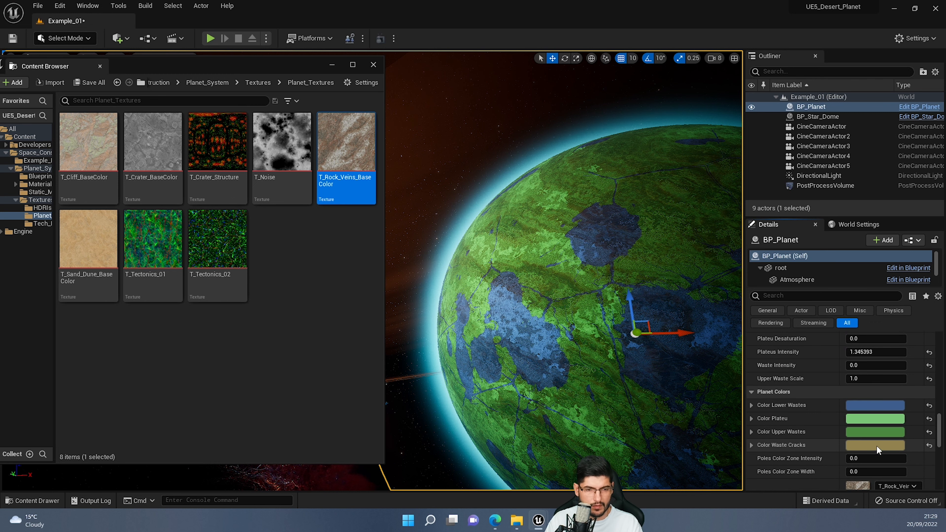
click(876, 444)
drag(691, 291, 743, 372)
drag(805, 303, 805, 283)
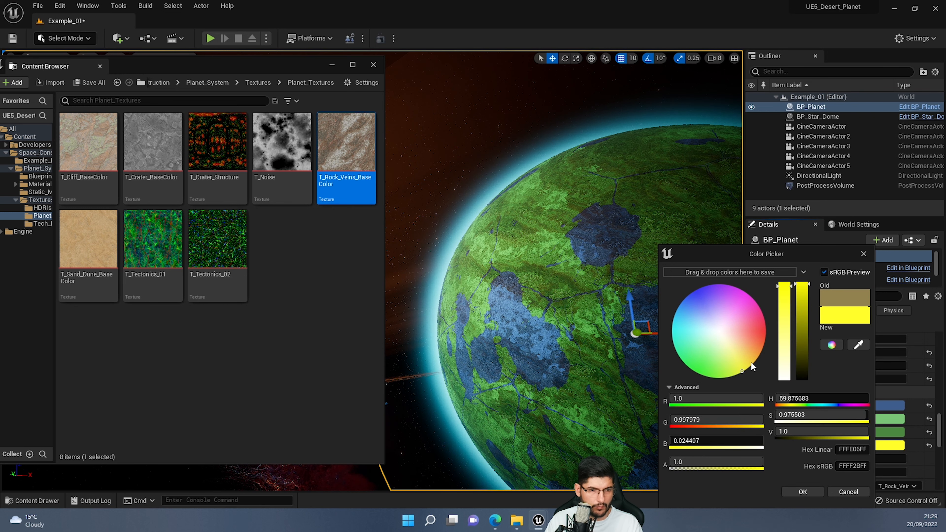
click(809, 487)
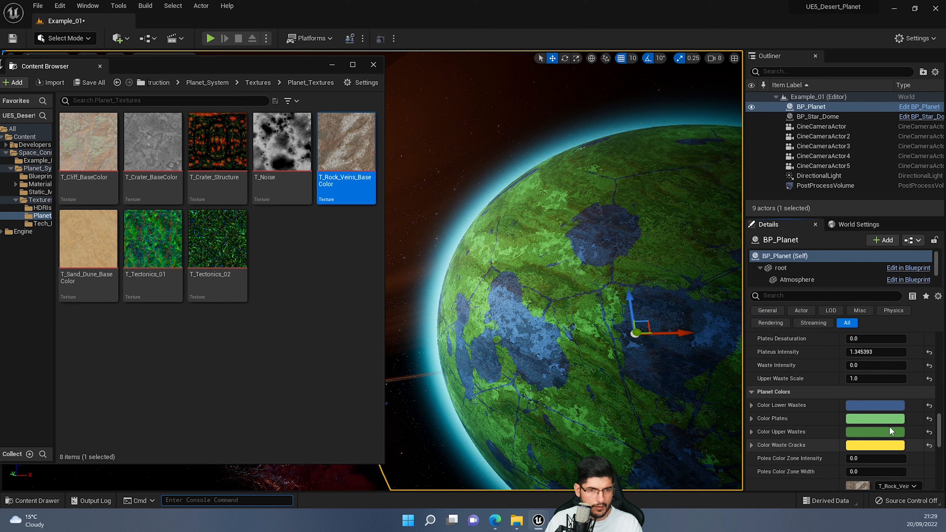
Set the planetary cracks erosion to about 3.897, and try a different planetary cracks size before undoing it
scroll(876, 403, up, 5)
scroll(876, 403, up, 4)
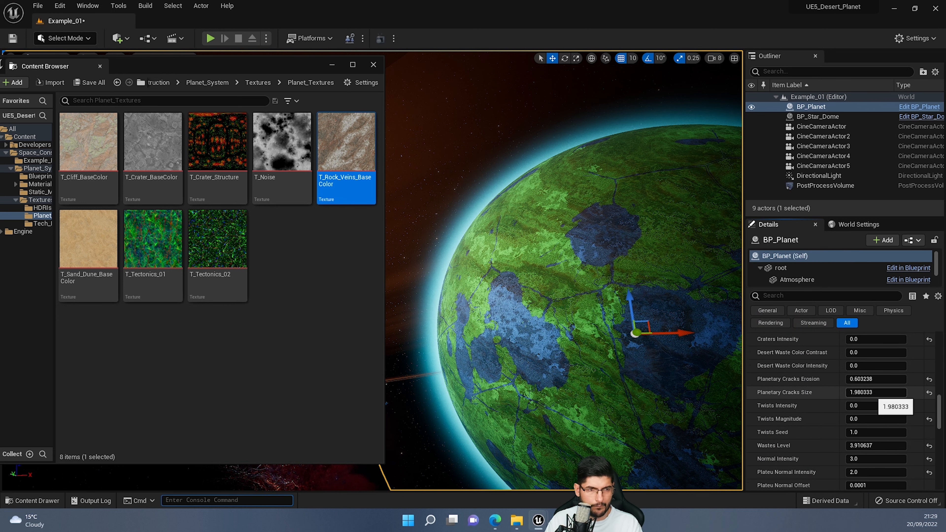
drag(871, 393, 905, 380)
key(ctrl+z)
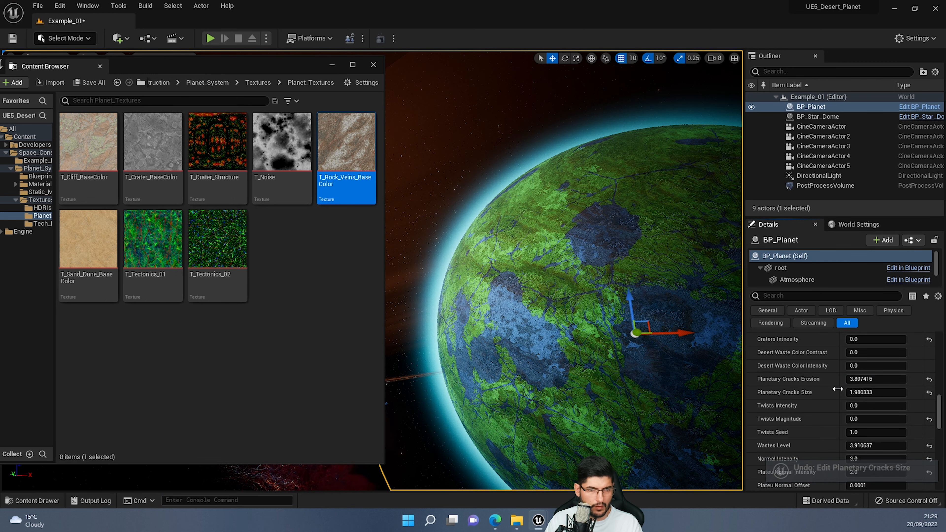
Try higher craters intensity and cracks depth values on the planet, undoing each change
scroll(855, 394, up, 2)
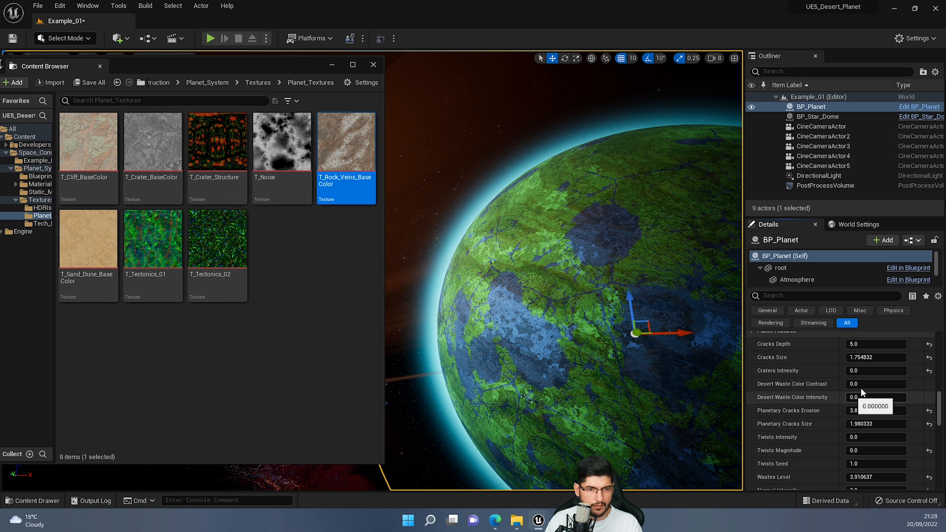
mouse_move(872, 370)
mouse_down()
mouse_move(910, 370)
mouse_move(879, 370)
mouse_up()
key(ctrl+z)
scroll(867, 364, up, 1)
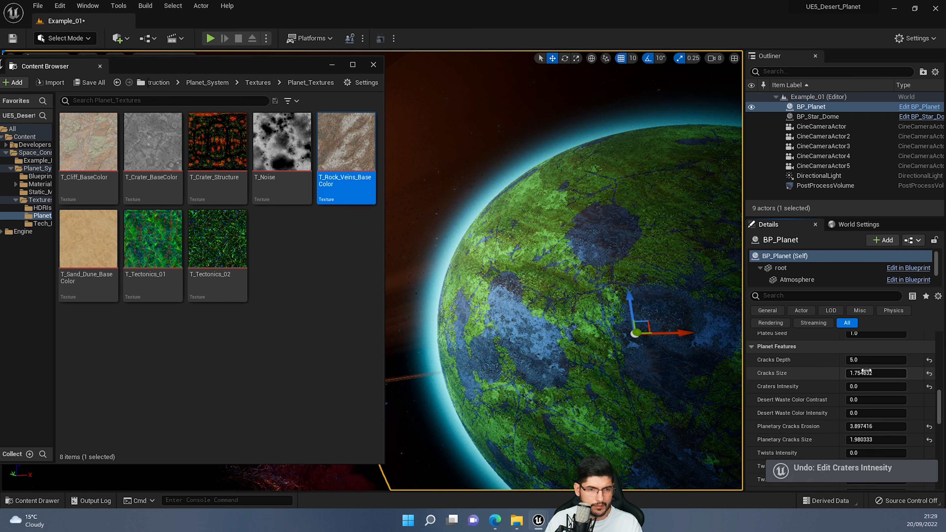
key(ctrl+z)
key(ctrl+z)
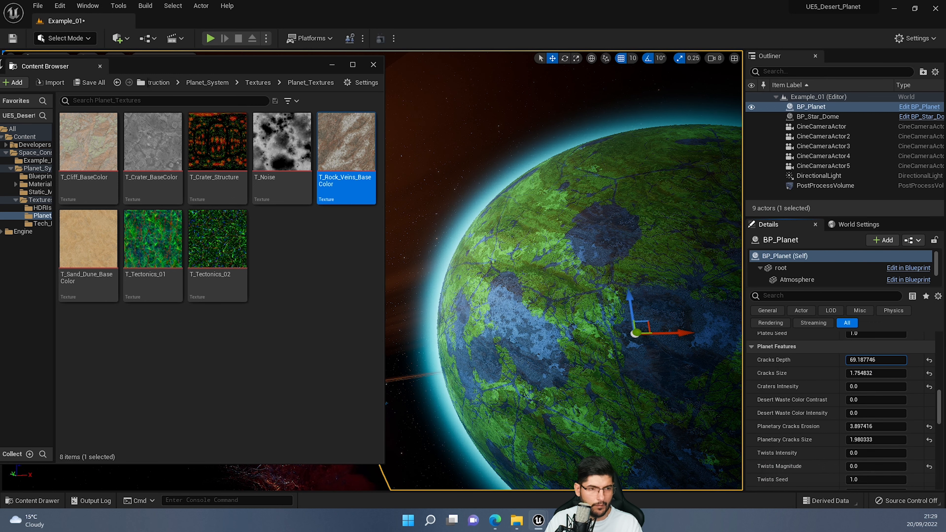
key(ctrl+z)
Set the planet's cracks size to about 2.828 and adjust the plateau height contrast
mouse_move(861, 373)
mouse_down()
mouse_move(884, 373)
mouse_move(859, 373)
mouse_move(869, 373)
mouse_up()
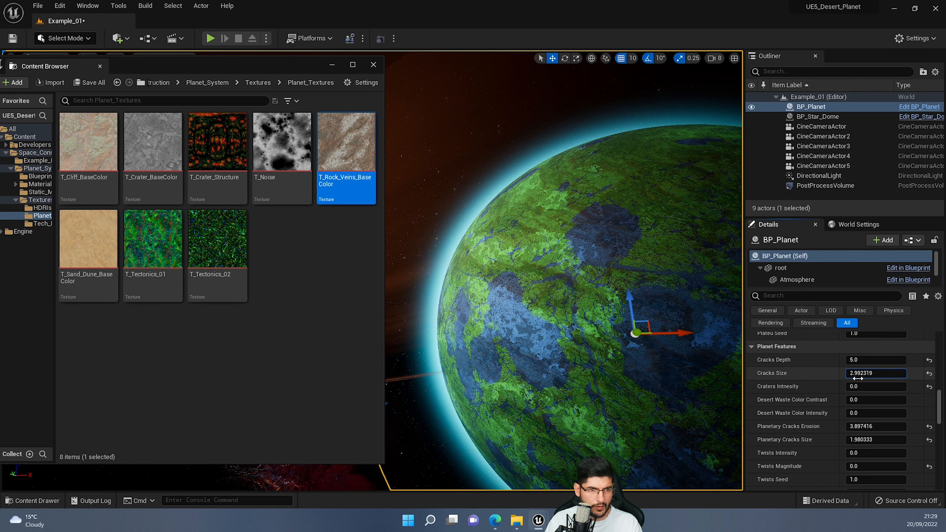
right_drag(630, 298, 644, 299)
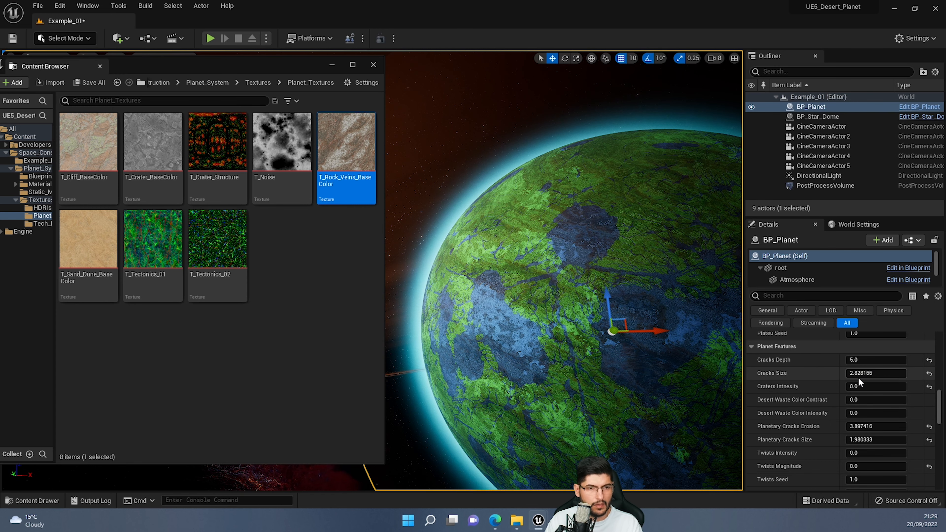
scroll(858, 377, up, 3)
drag(859, 354, 887, 354)
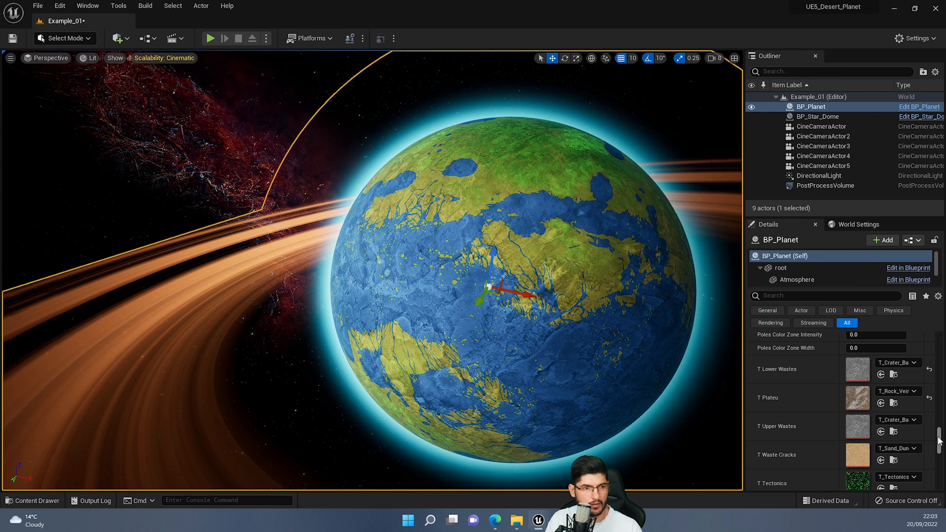
Review the planet's color and texture parameters and examine its blue, green and yellow surface
drag(939, 441, 945, 427)
right_drag(447, 262, 456, 249)
mouse_move(434, 350)
right_down()
mouse_move(421, 350)
mouse_move(447, 351)
mouse_move(434, 351)
right_up()
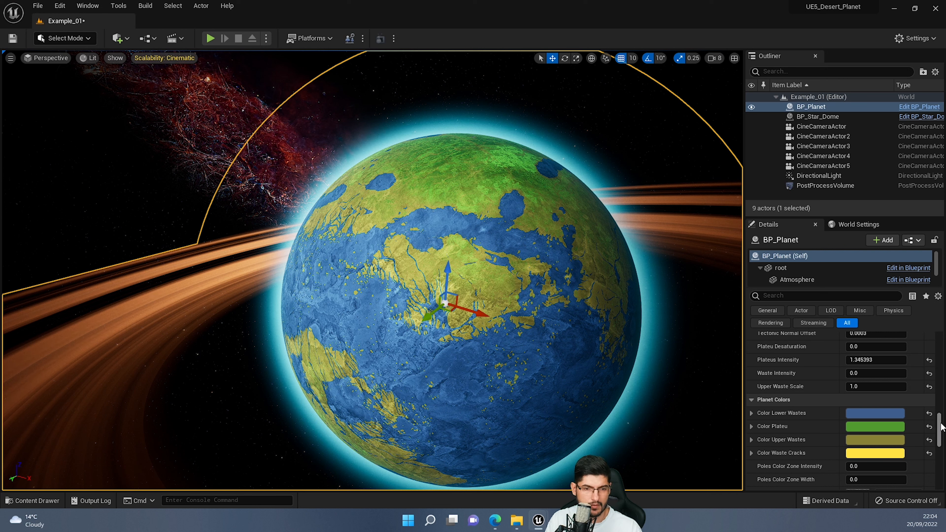
scroll(940, 434, down, 2)
drag(940, 434, 942, 443)
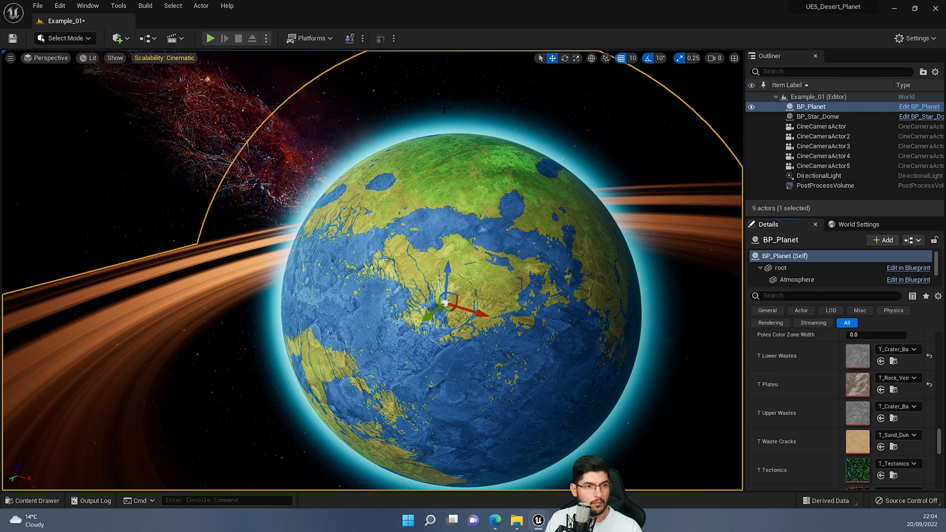
right_drag(444, 108, 428, 109)
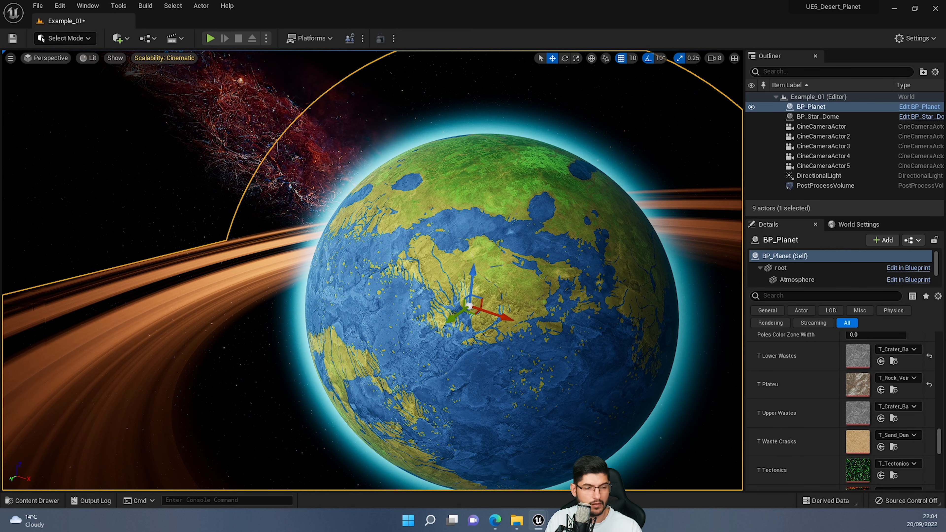
right_drag(455, 317, 433, 287)
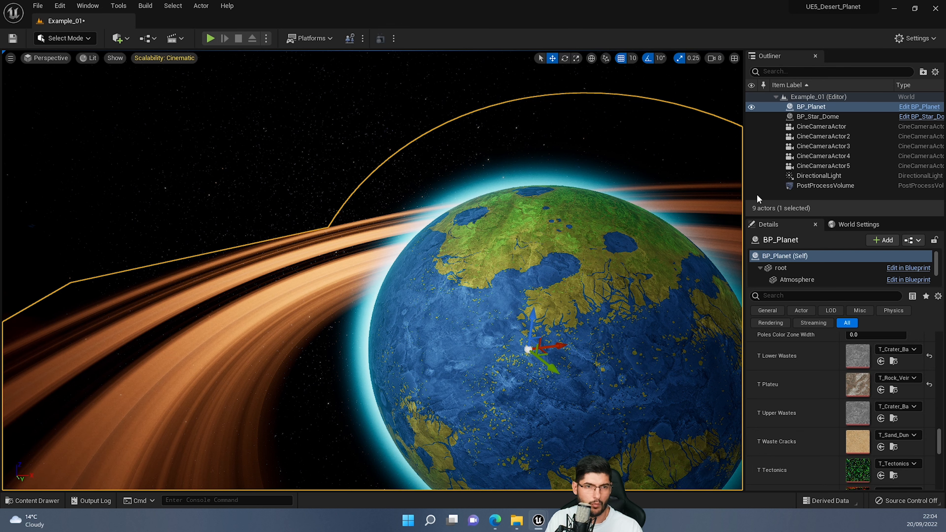
Examine the whole planet with its rings, atmosphere glow, dark side and nebula background from several viewpoints
key(s)
mouse_move(510, 328)
right_down()
mouse_move(532, 345)
mouse_move(507, 346)
right_up()
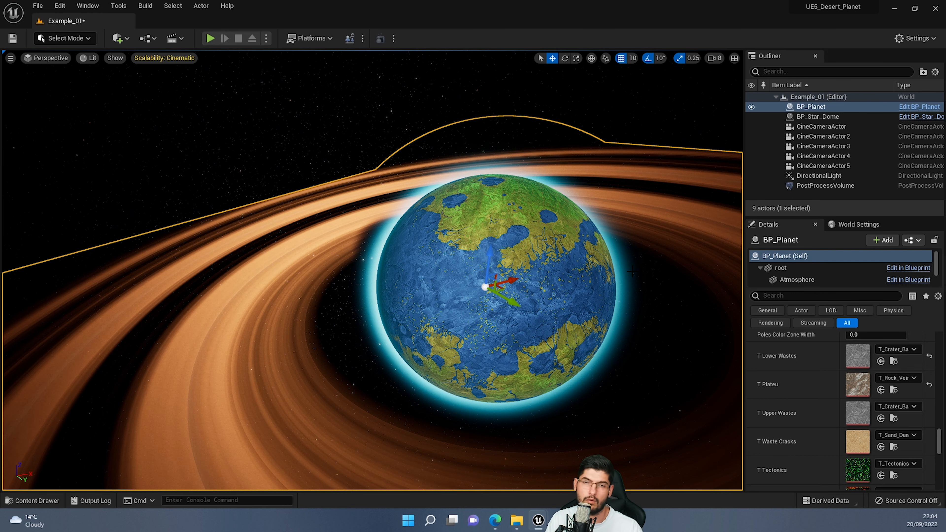
right_drag(573, 225, 417, 226)
key(a)
key(a)
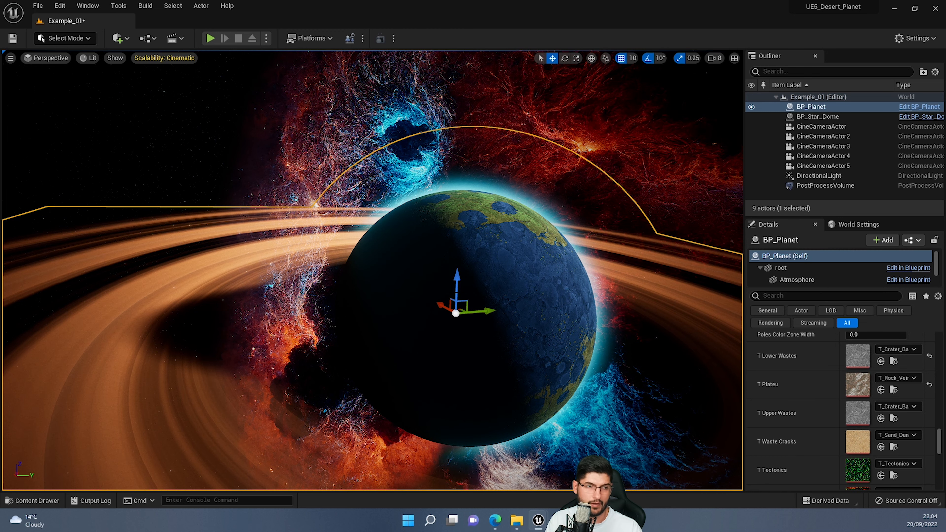
right_drag(418, 227, 474, 218)
right_drag(445, 257, 506, 168)
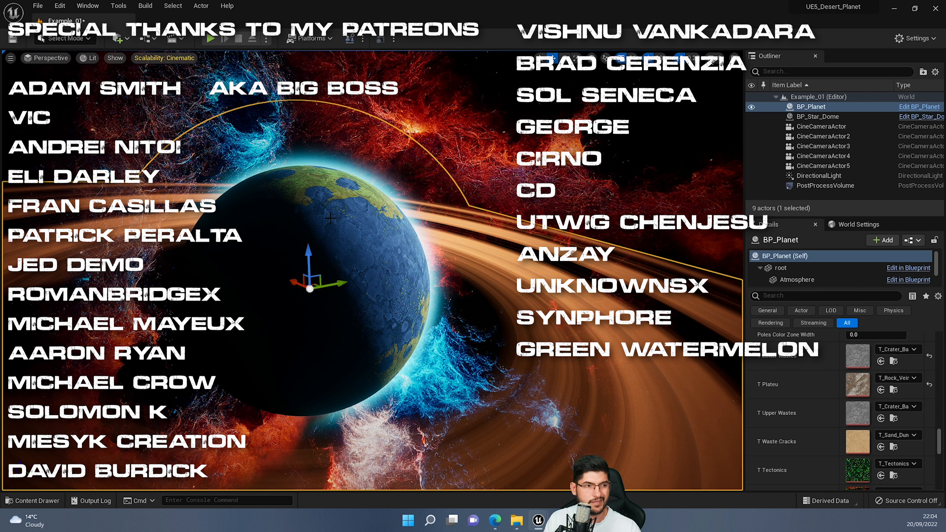
right_drag(373, 271, 335, 264)
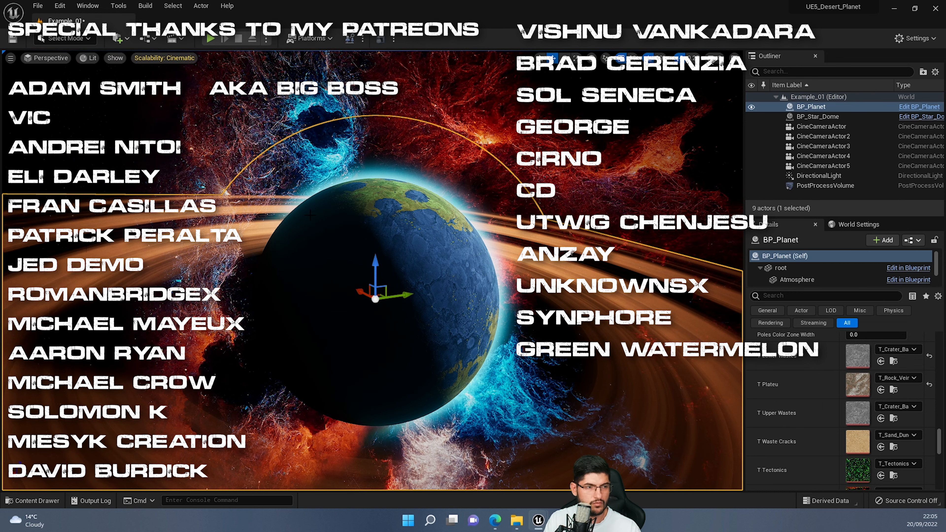